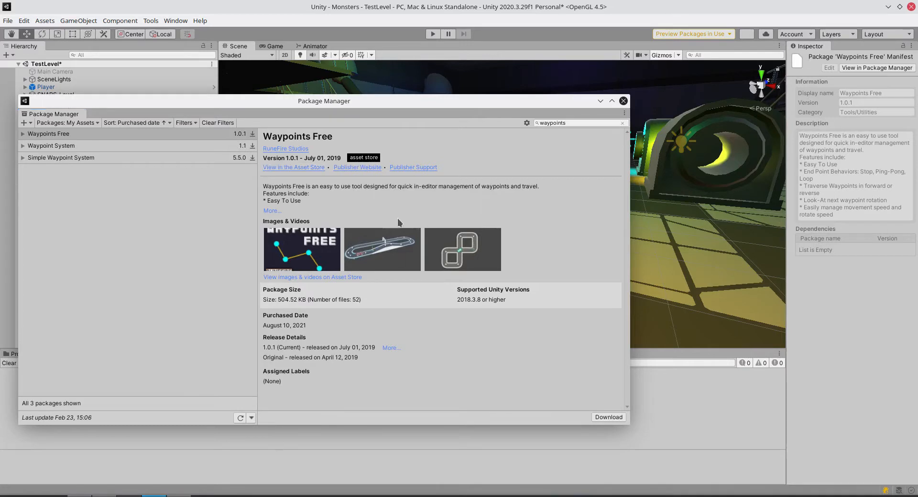
Download the Waypoints Free package, import it into the project and close the Package Manager
{"action": "left_click", "coordinate": [598, 418]}
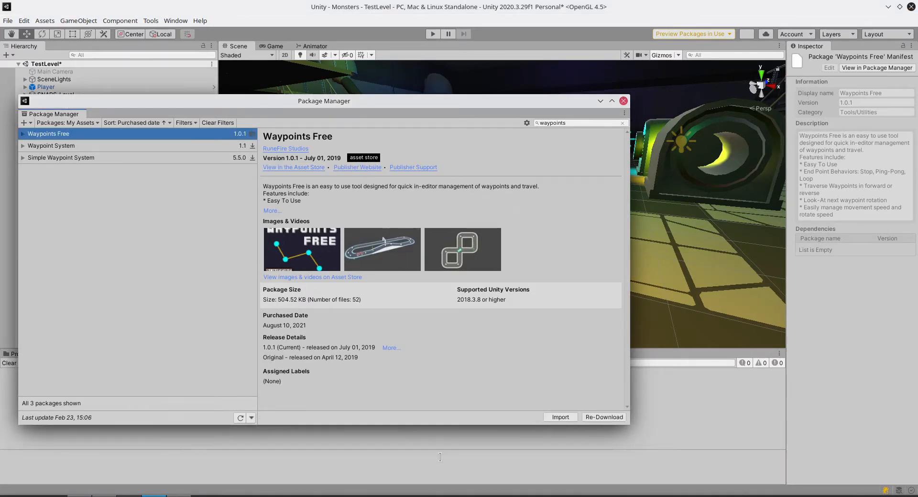
{"action": "left_click", "coordinate": [562, 417]}
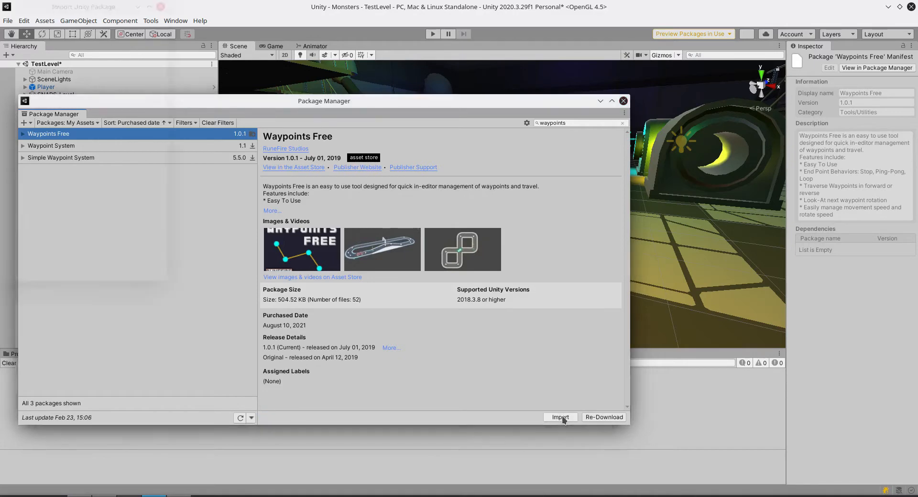
{"action": "left_click", "coordinate": [149, 273]}
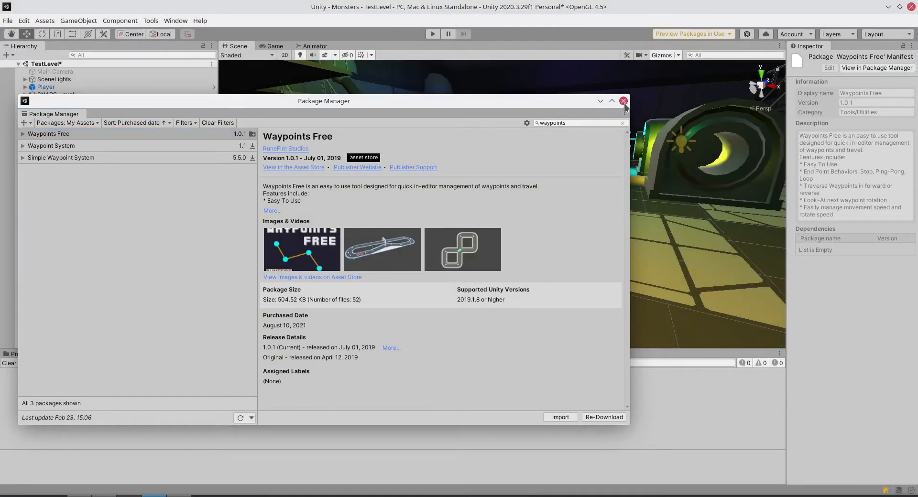
{"action": "left_click", "coordinate": [623, 101]}
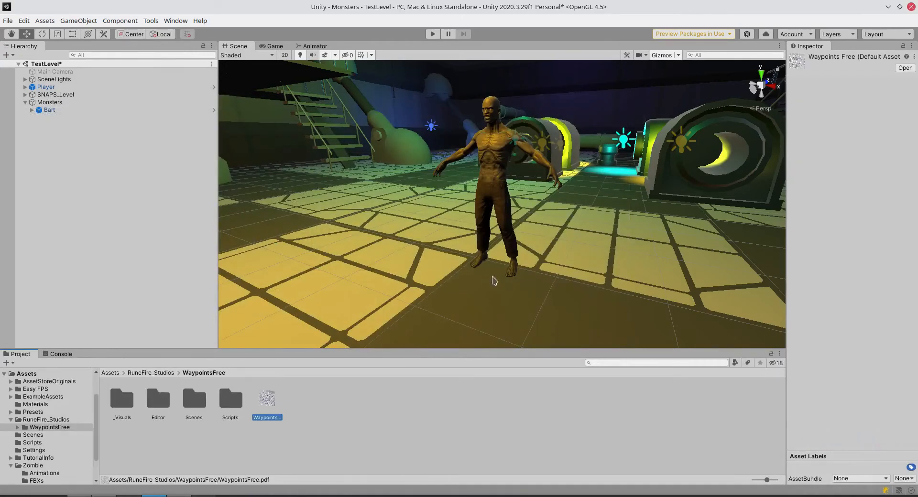
Create a WaypointsGroup object in the scene and widen the Inspector
{"action": "left_click", "coordinate": [85, 22]}
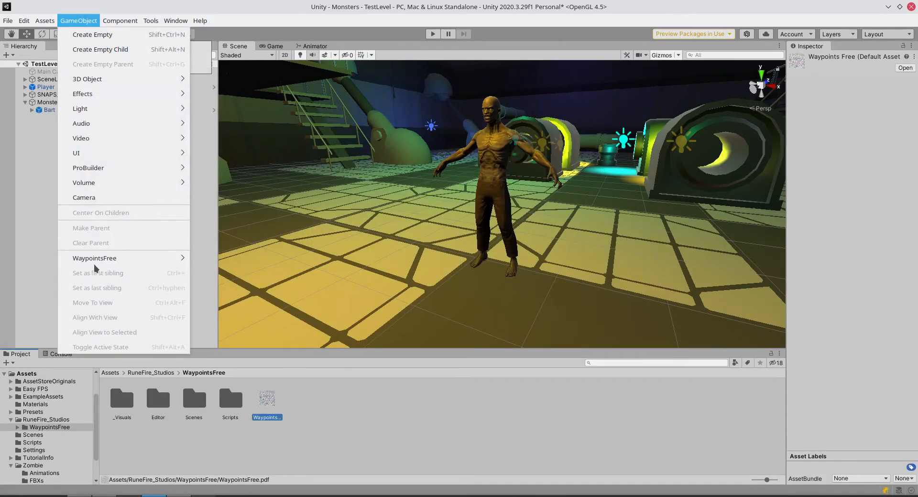
{"action": "mouse_move", "coordinate": [119, 258]}
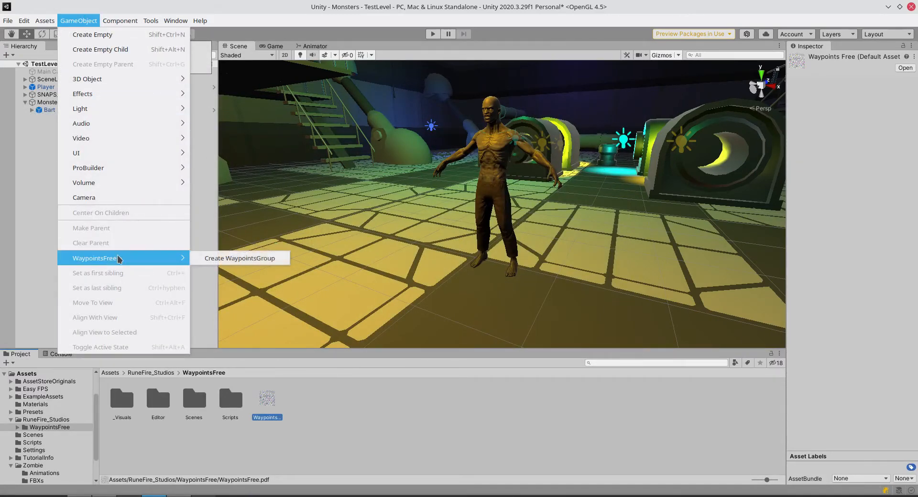
{"action": "left_click", "coordinate": [265, 260]}
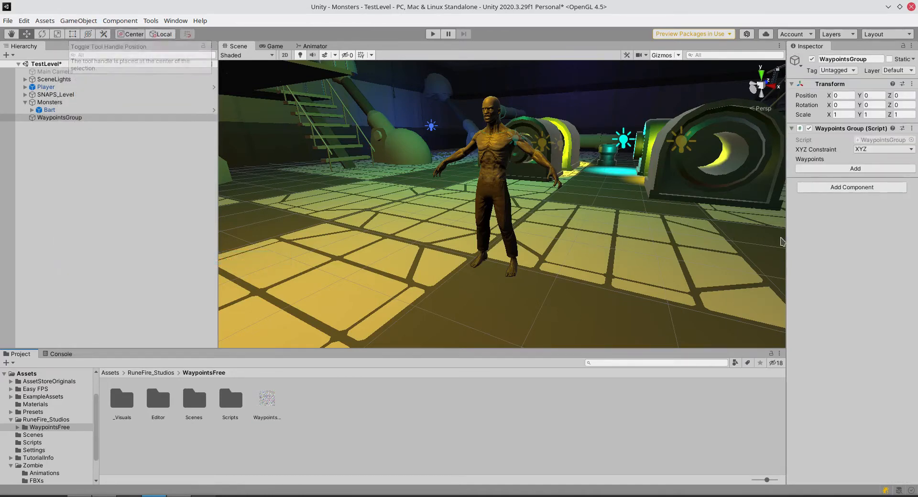
{"action": "left_click_drag", "start_coordinate": [787, 237], "coordinate": [670, 241]}
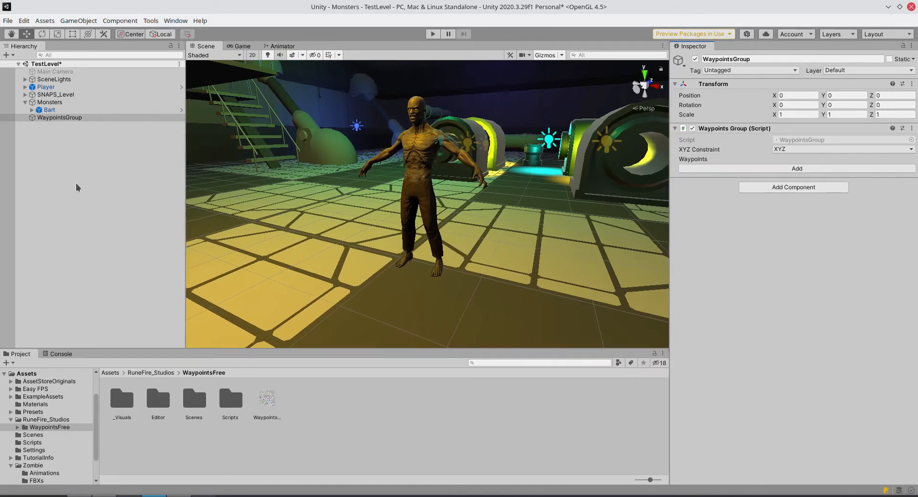
{"action": "left_click", "coordinate": [25, 102]}
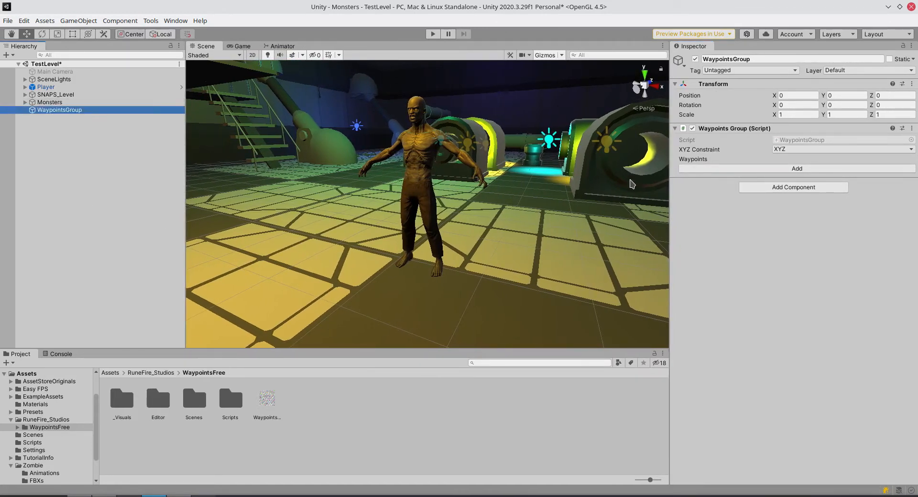
Add a first waypoint to the WaypointsGroup and move the group along Z to about 19.64, into the building
{"action": "left_click", "coordinate": [784, 169]}
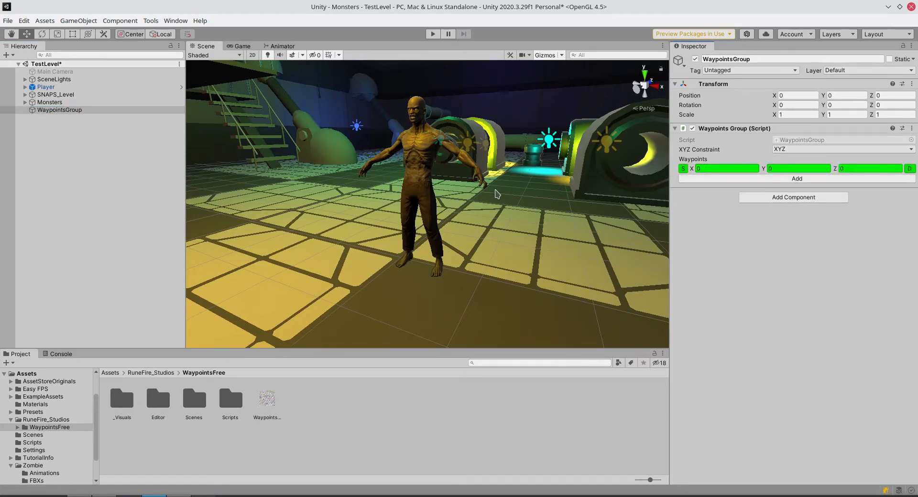
{"action": "scroll", "coordinate": [498, 194], "scroll_direction": "up", "scroll_amount": 2}
{"action": "scroll", "coordinate": [498, 195], "scroll_direction": "down", "scroll_amount": 5}
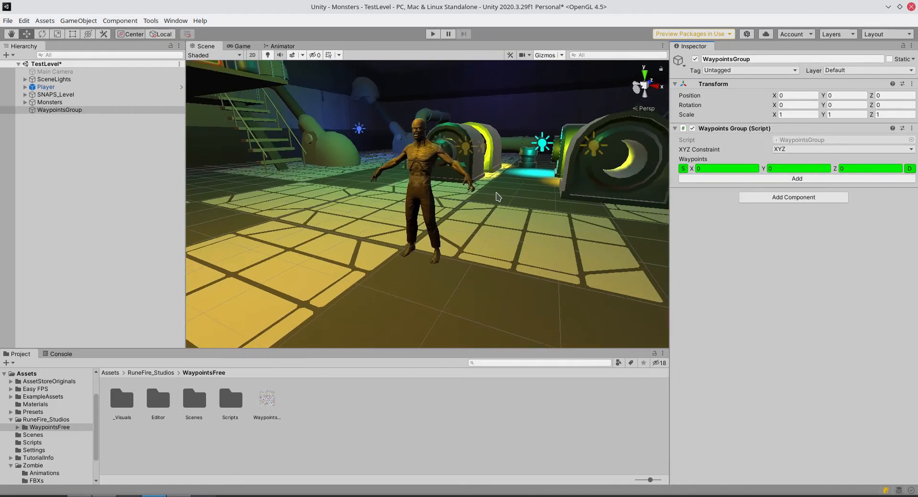
{"action": "scroll", "coordinate": [498, 196], "scroll_direction": "down", "scroll_amount": 4}
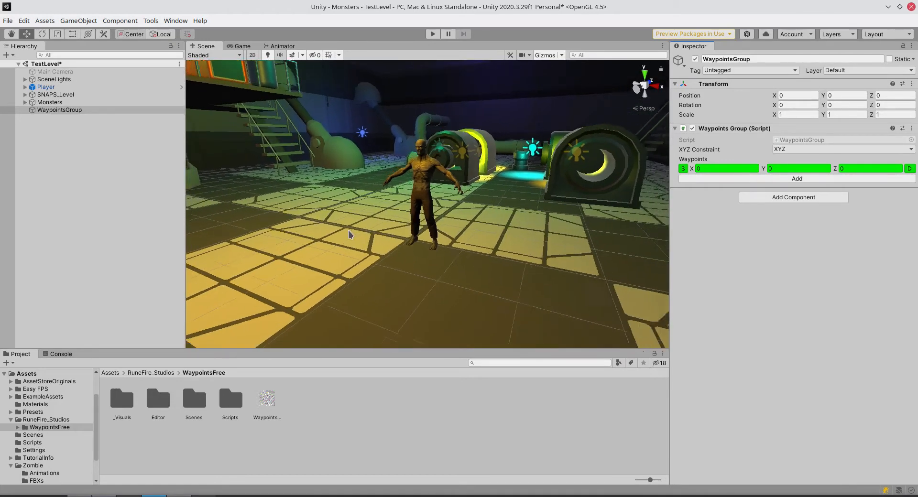
{"action": "scroll", "coordinate": [348, 230], "scroll_direction": "down", "scroll_amount": 5}
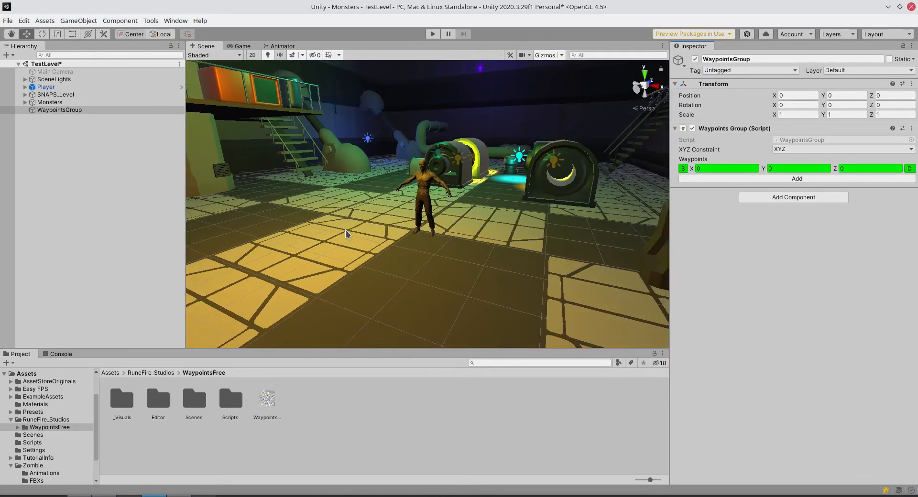
{"action": "scroll", "coordinate": [347, 233], "scroll_direction": "down", "scroll_amount": 6}
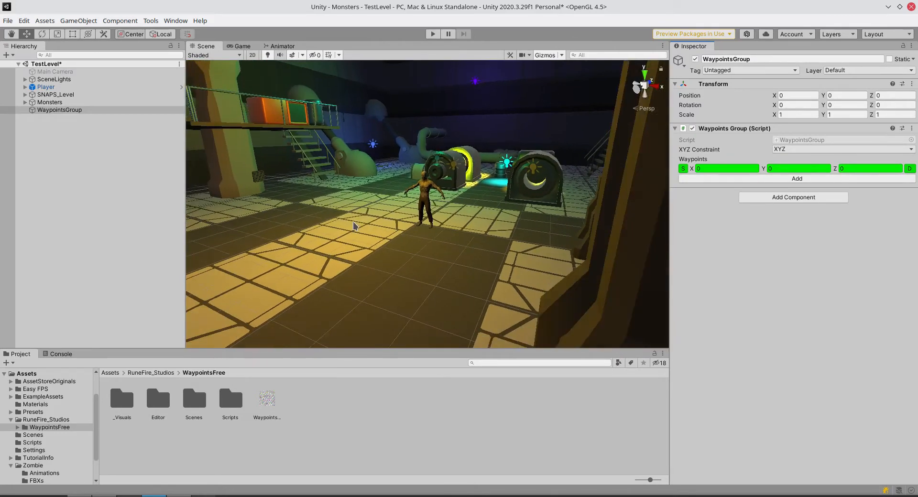
{"action": "scroll", "coordinate": [354, 226], "scroll_direction": "down", "scroll_amount": 6}
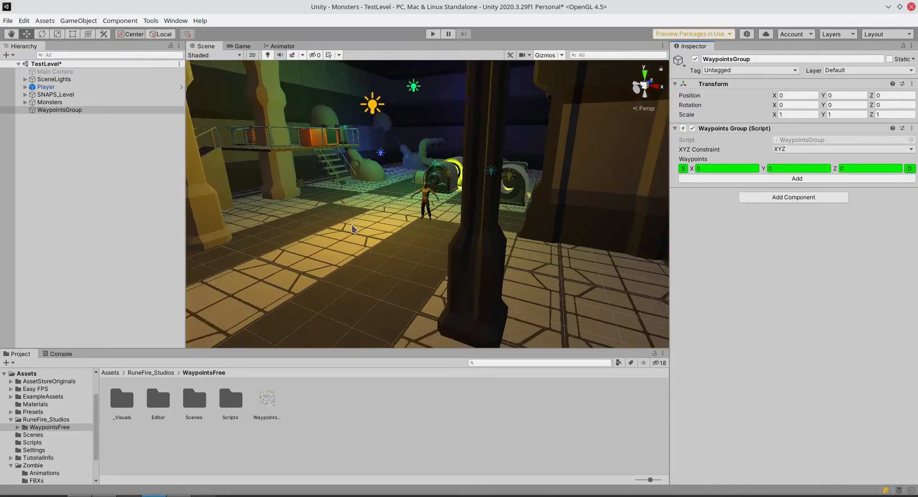
{"action": "scroll", "coordinate": [352, 229], "scroll_direction": "down", "scroll_amount": 8}
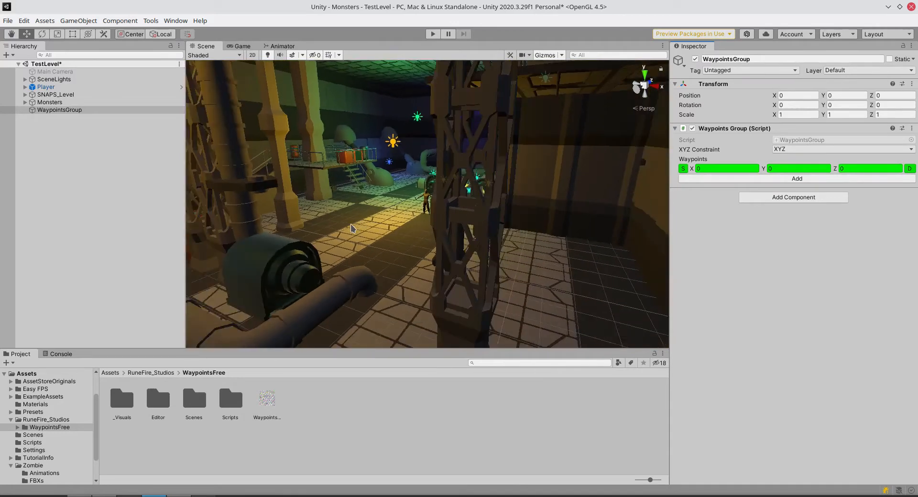
{"action": "scroll", "coordinate": [352, 228], "scroll_direction": "down", "scroll_amount": 8}
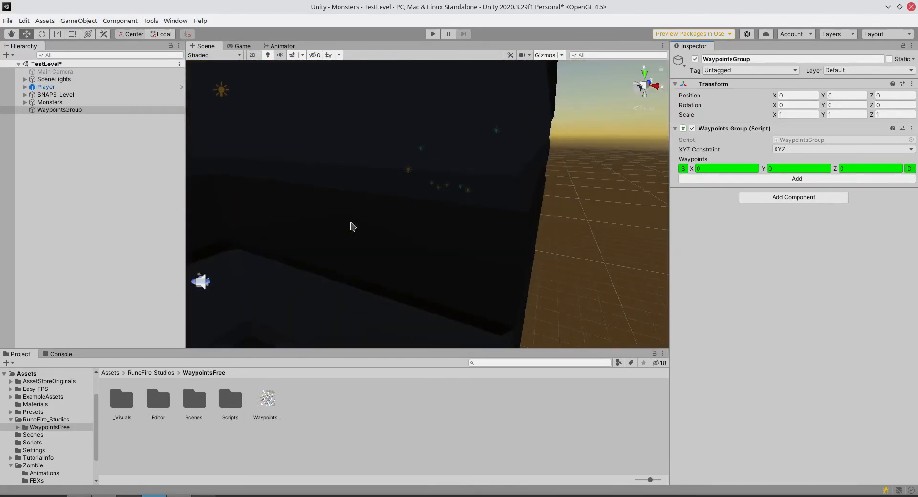
{"action": "scroll", "coordinate": [353, 226], "scroll_direction": "down", "scroll_amount": 10}
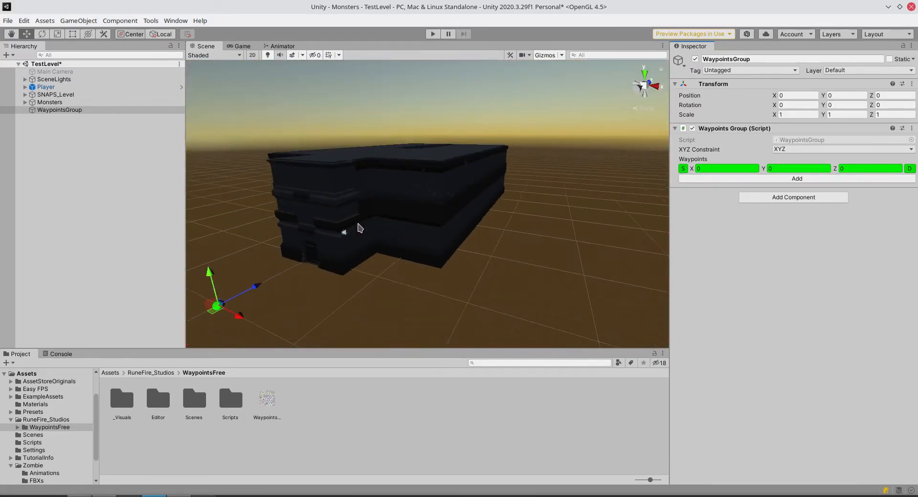
{"action": "scroll", "coordinate": [359, 228], "scroll_direction": "down", "scroll_amount": 3}
{"action": "scroll", "coordinate": [337, 275], "scroll_direction": "up", "scroll_amount": 4}
{"action": "scroll", "coordinate": [328, 276], "scroll_direction": "down", "scroll_amount": 2}
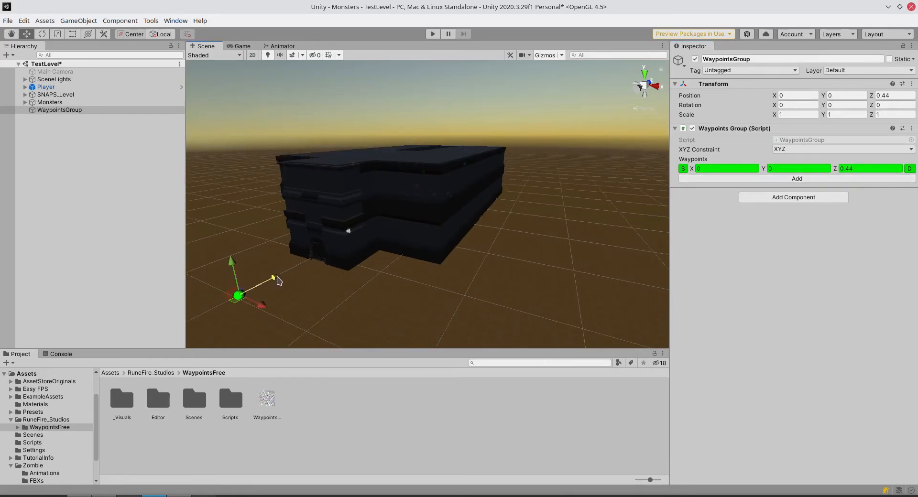
{"action": "left_click_drag", "start_coordinate": [271, 282], "coordinate": [369, 263]}
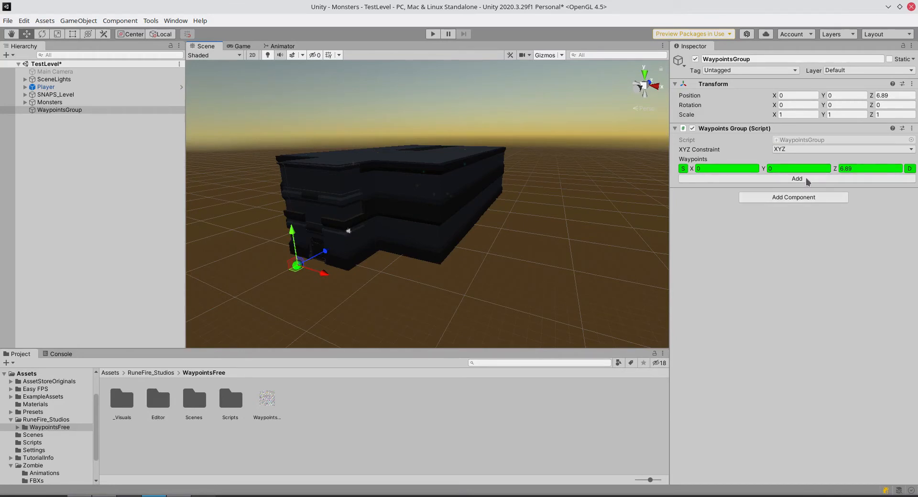
{"action": "left_click_drag", "start_coordinate": [326, 252], "coordinate": [382, 217]}
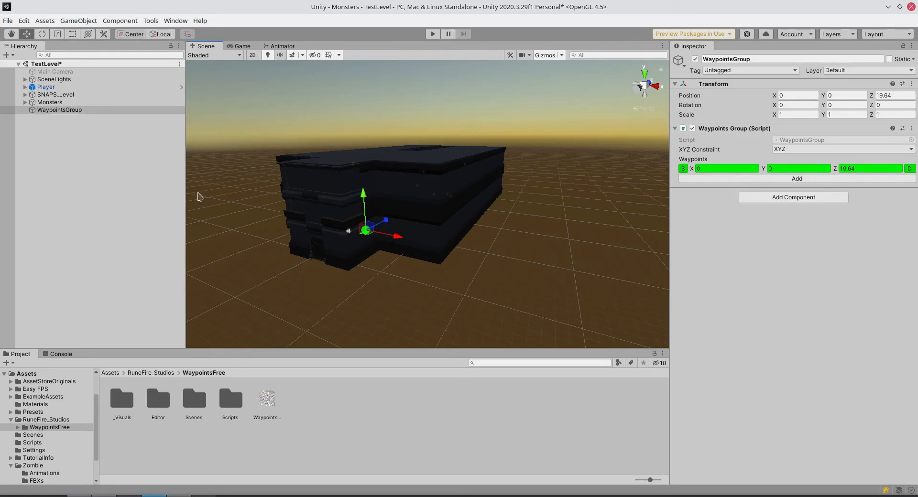
Move the WaypointsGroup along its Z axis to about 36.77, near the monster
{"action": "double_click", "coordinate": [62, 111]}
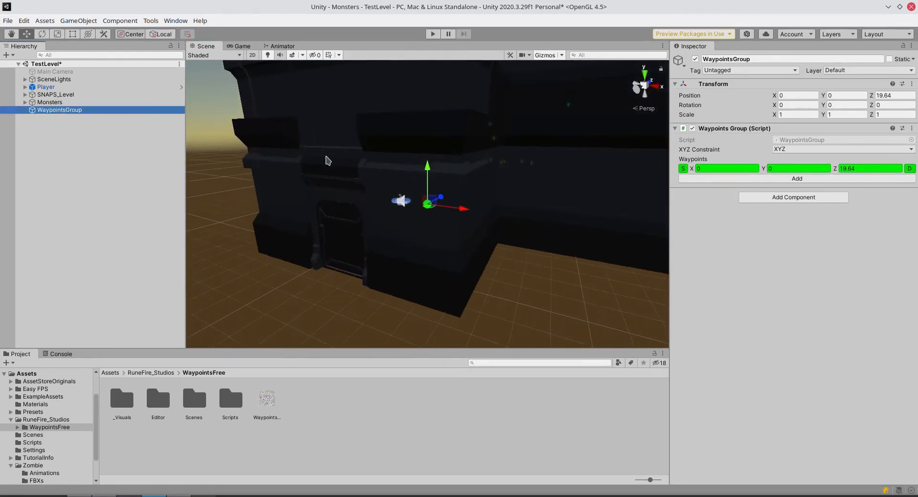
{"action": "scroll", "coordinate": [452, 180], "scroll_direction": "up", "scroll_amount": 12}
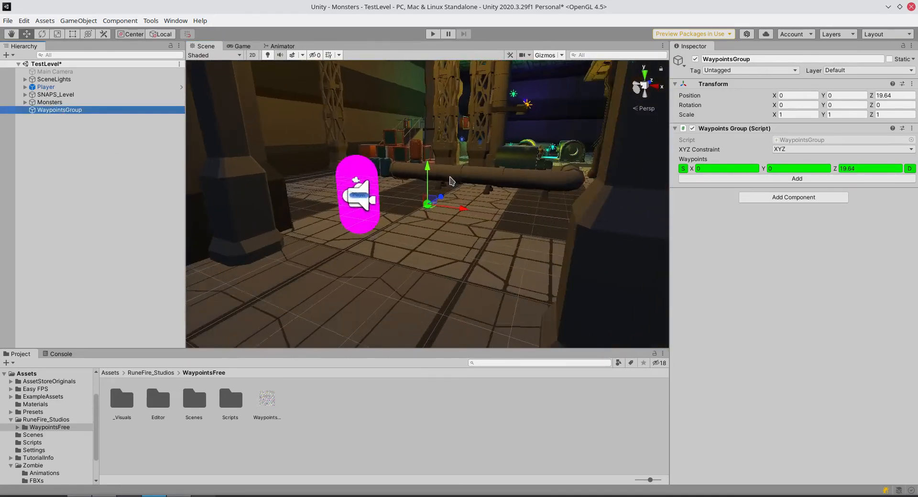
{"action": "left_click_drag", "start_coordinate": [441, 199], "coordinate": [522, 157]}
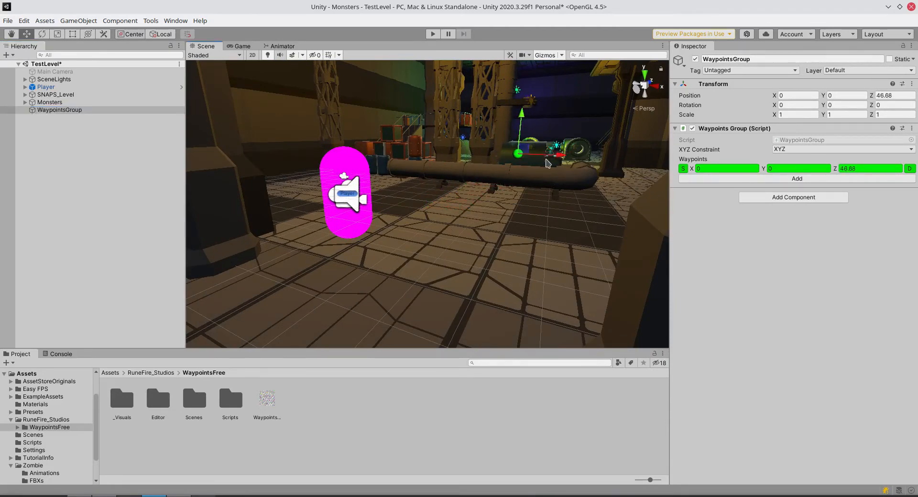
{"action": "key", "text": "f"}
{"action": "scroll", "coordinate": [443, 253], "scroll_direction": "up", "scroll_amount": 5}
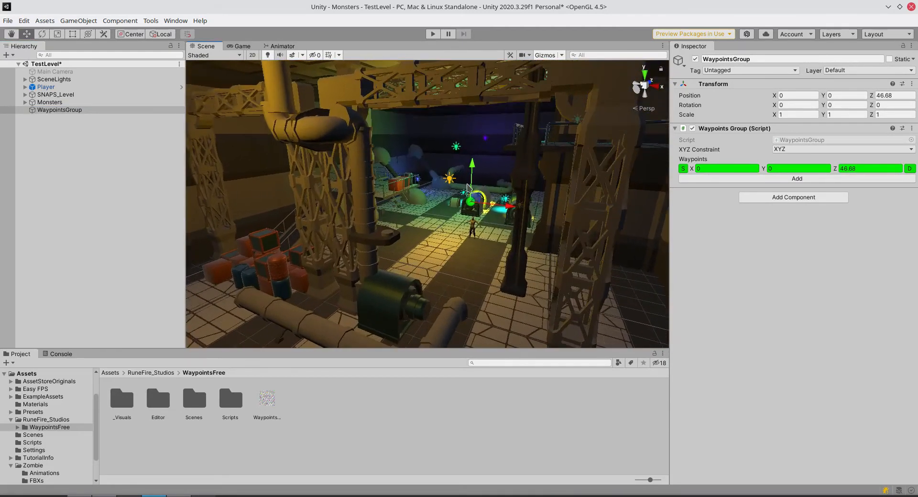
{"action": "scroll", "coordinate": [473, 193], "scroll_direction": "up", "scroll_amount": 5}
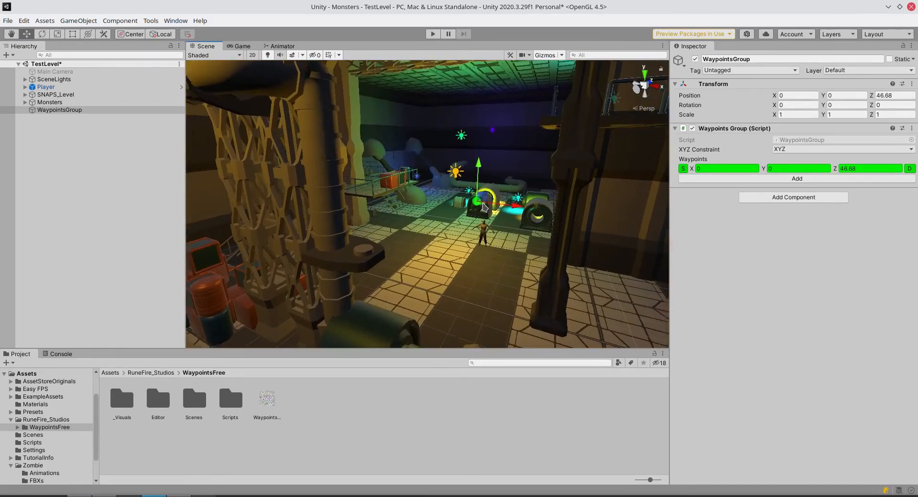
{"action": "middle_click_drag", "start_coordinate": [478, 230], "coordinate": [467, 247]}
{"action": "double_click", "coordinate": [40, 103]}
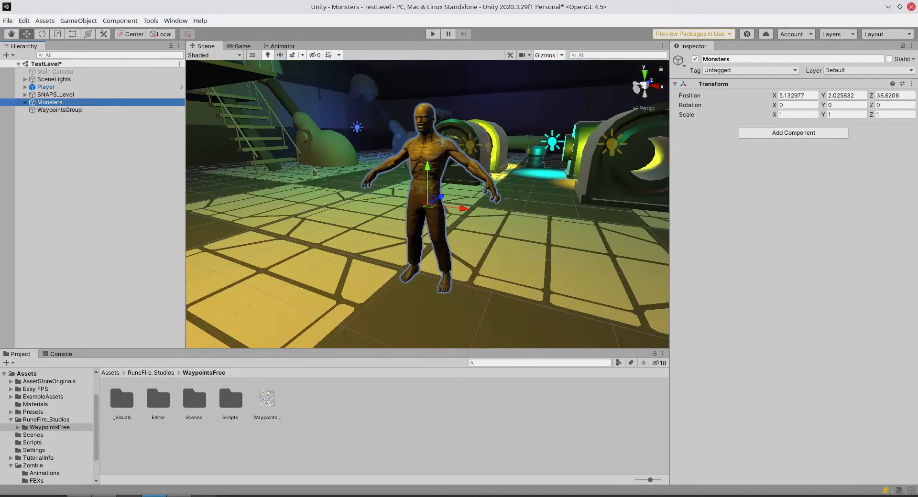
{"action": "left_click", "coordinate": [82, 109]}
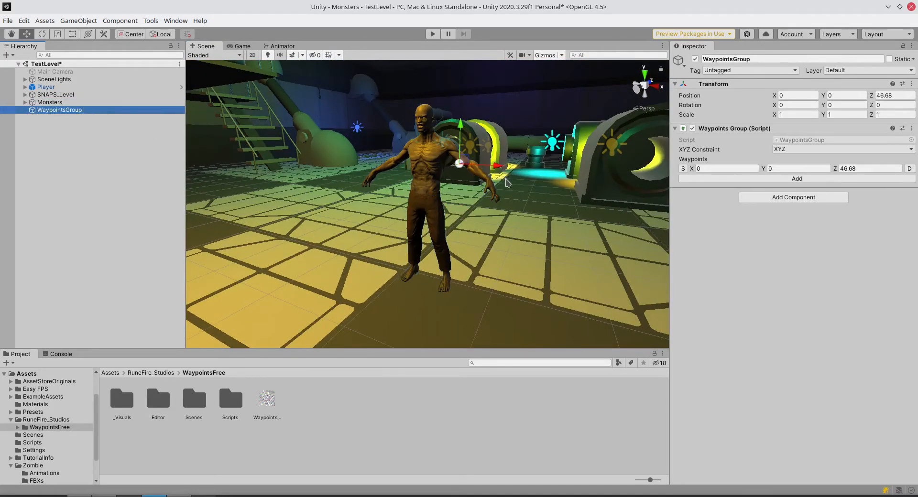
{"action": "middle_click_drag", "start_coordinate": [598, 100], "coordinate": [465, 187]}
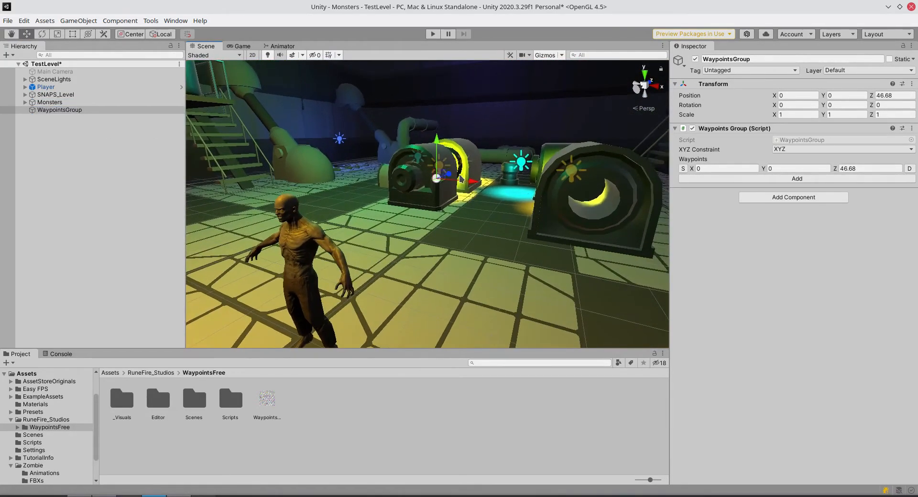
{"action": "left_click_drag", "start_coordinate": [453, 177], "coordinate": [258, 252]}
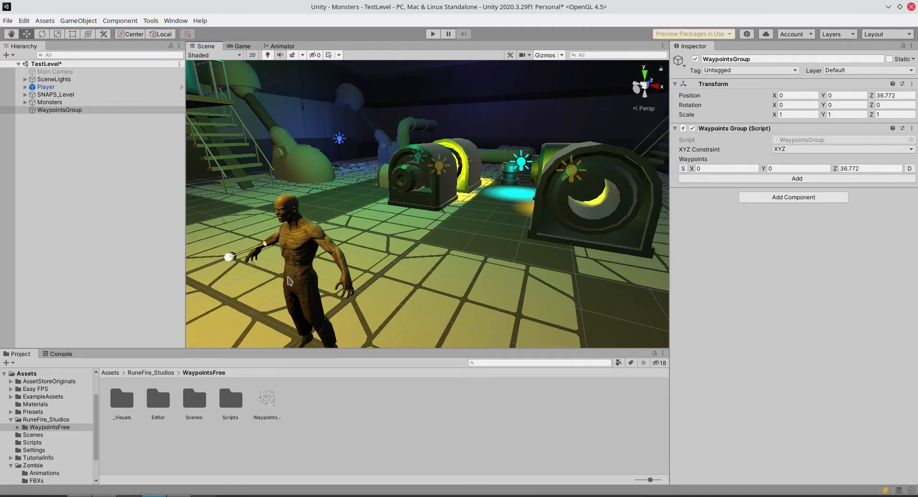
Raise the WaypointsGroup to about 0.29 in Y and shift it along X to about -2.36, away from the monster
{"action": "middle_click_drag", "start_coordinate": [344, 242], "coordinate": [525, 216]}
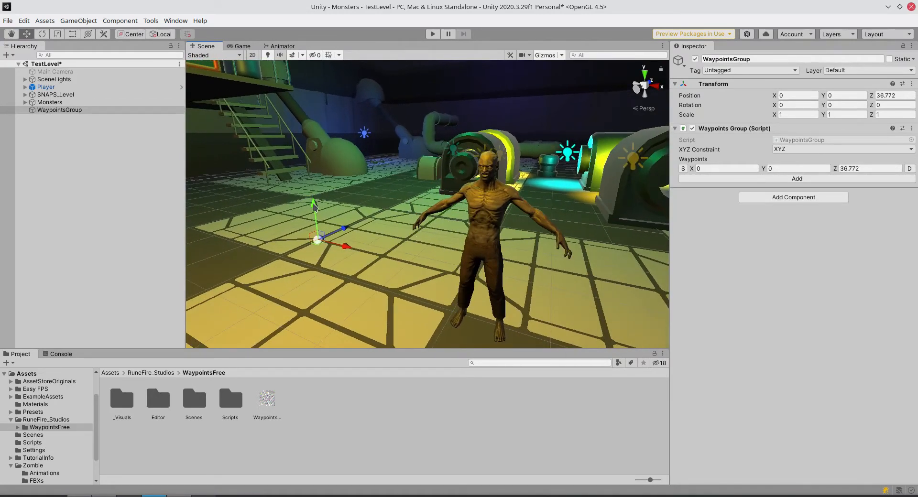
{"action": "left_click_drag", "start_coordinate": [314, 205], "coordinate": [314, 194]}
{"action": "middle_click_drag", "start_coordinate": [346, 237], "coordinate": [369, 232]}
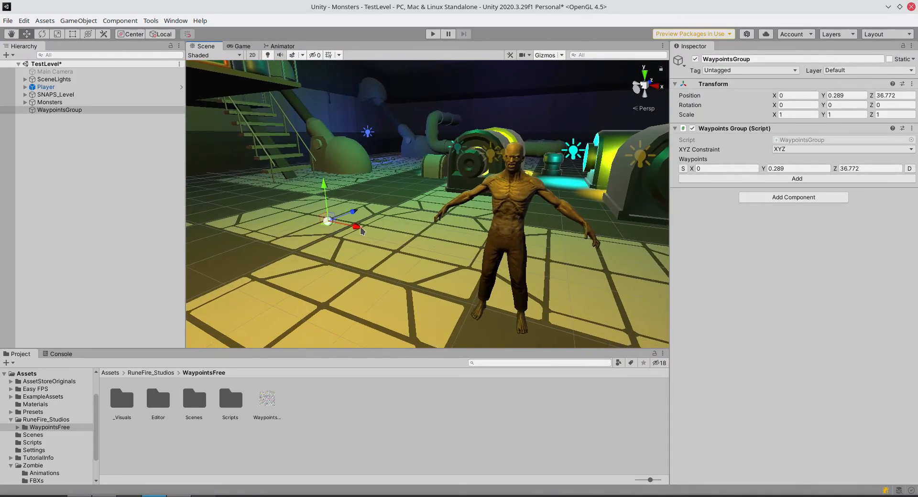
{"action": "left_click_drag", "start_coordinate": [361, 231], "coordinate": [276, 214]}
{"action": "middle_click_drag", "start_coordinate": [351, 208], "coordinate": [456, 214]}
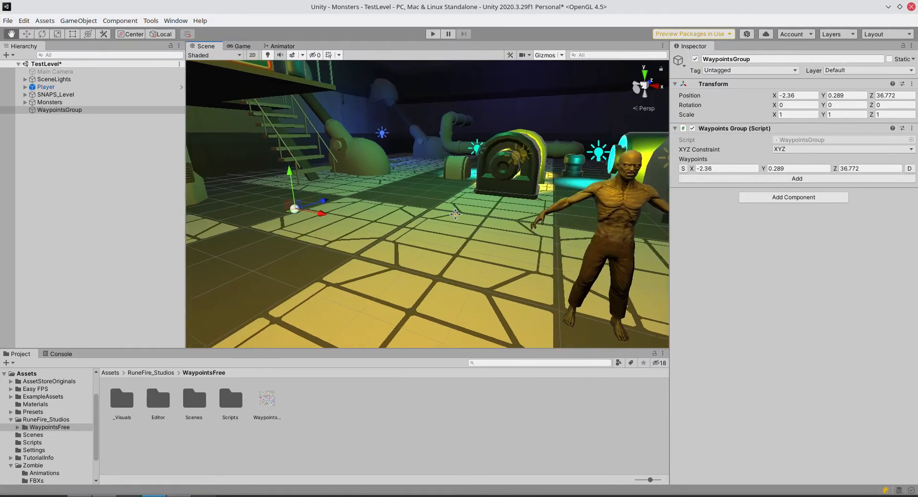
Adjust the WaypointsGroup's position to about 35.61 in Z and about 0.52 in Y
{"action": "scroll", "coordinate": [456, 215], "scroll_direction": "up", "scroll_amount": 2}
{"action": "scroll", "coordinate": [455, 214], "scroll_direction": "down", "scroll_amount": 1}
{"action": "left_click_drag", "start_coordinate": [316, 196], "coordinate": [291, 209]}
{"action": "left_click", "coordinate": [79, 110]}
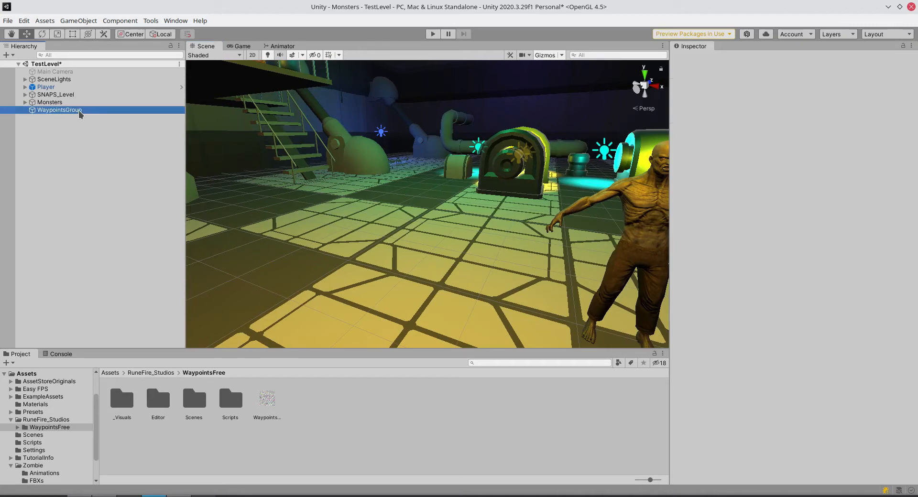
{"action": "left_click_drag", "start_coordinate": [316, 198], "coordinate": [269, 227]}
{"action": "left_click_drag", "start_coordinate": [217, 192], "coordinate": [215, 178]}
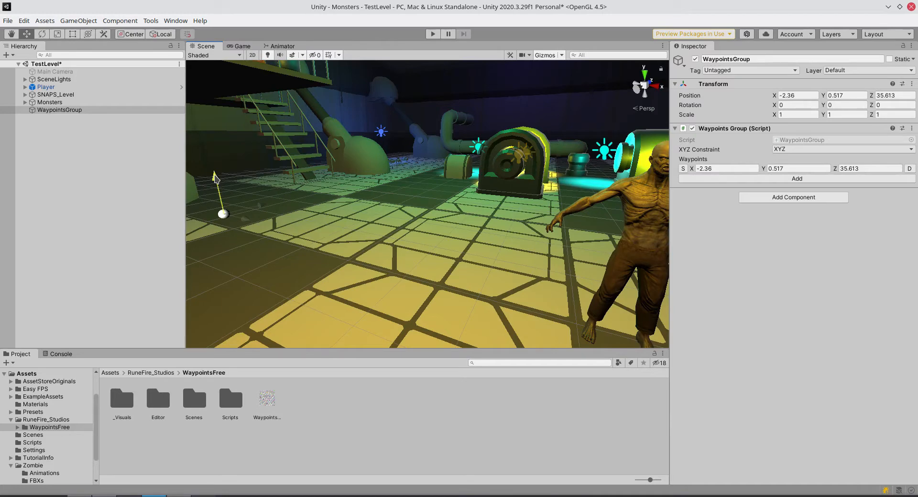
Delete the WaypointsGroup's waypoint, add a fresh one, and raise the group to about 0.55 in Y
{"action": "left_click", "coordinate": [910, 169]}
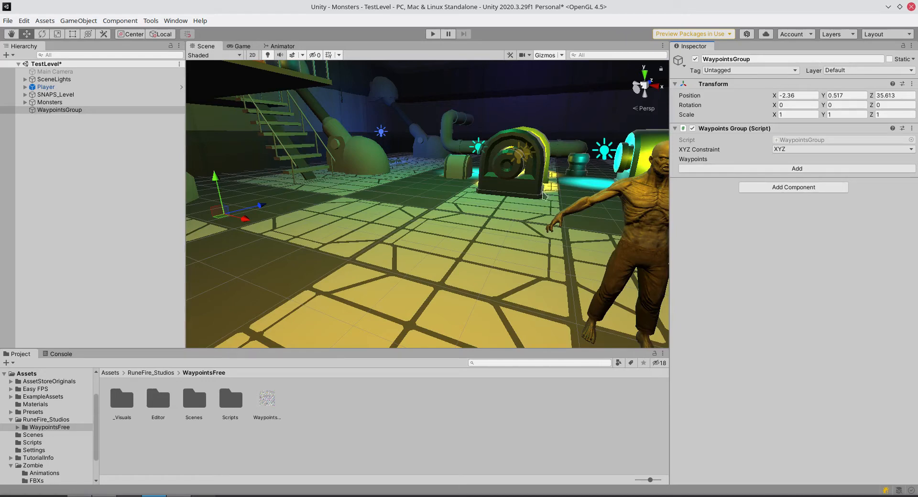
{"action": "left_click", "coordinate": [771, 169]}
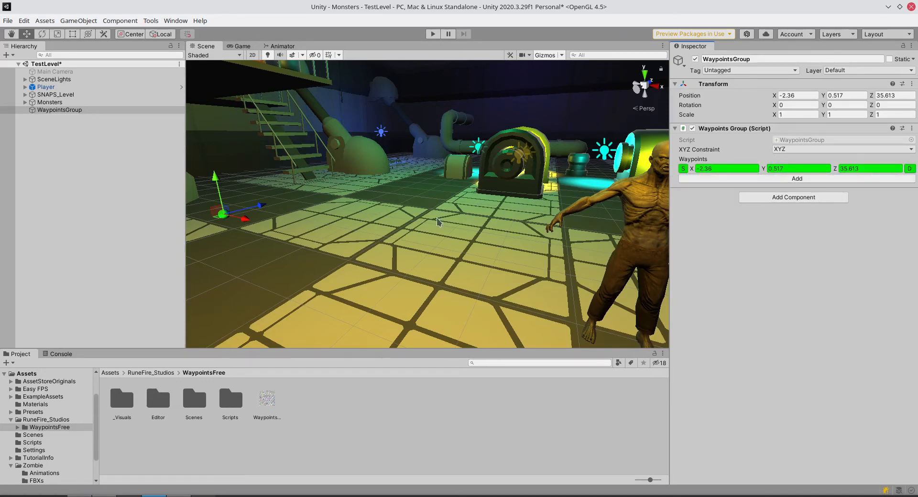
{"action": "left_click", "coordinate": [683, 169]}
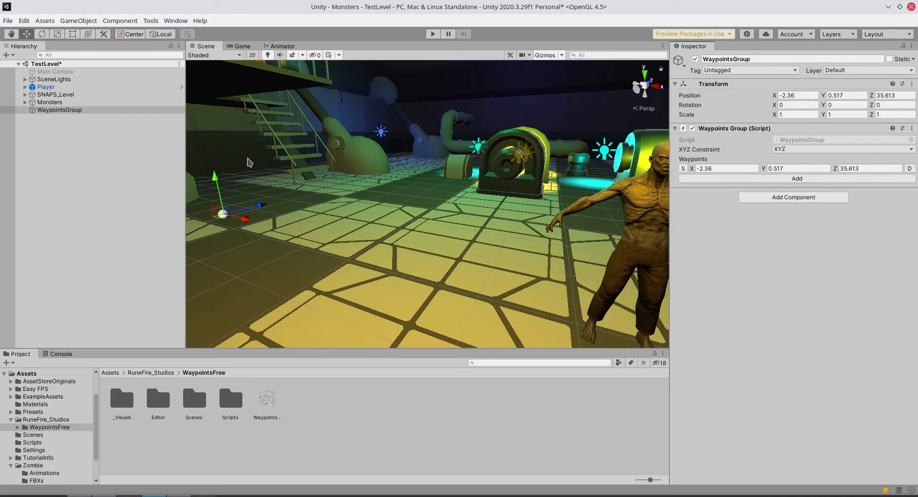
{"action": "left_click_drag", "start_coordinate": [219, 177], "coordinate": [215, 177]}
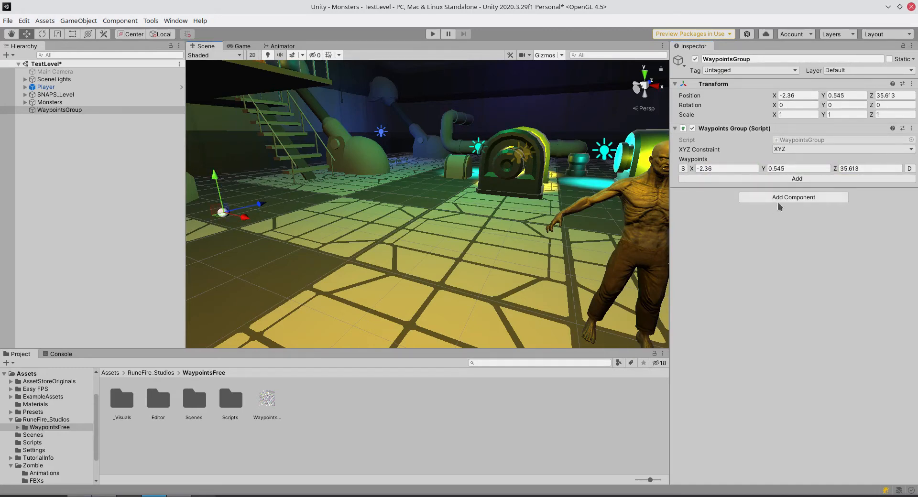
Add a second waypoint to the WaypointsGroup and move the group along X to about -1.0
{"action": "left_click", "coordinate": [794, 179]}
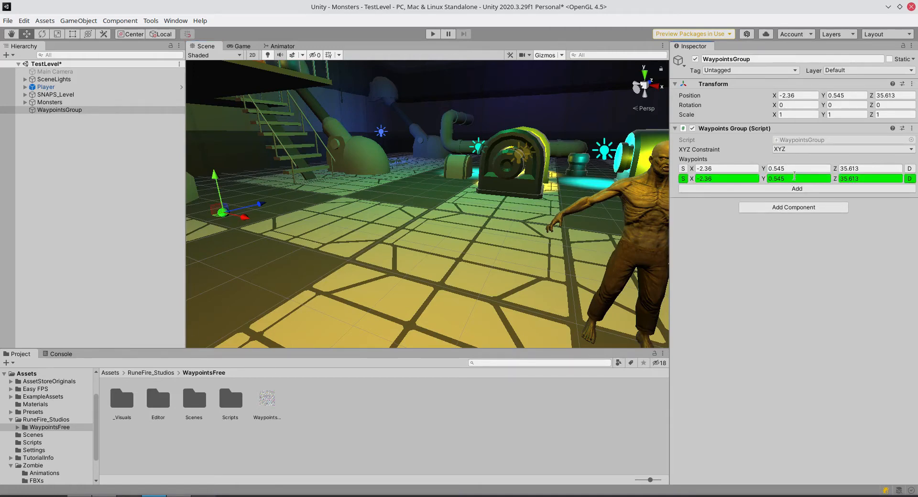
{"action": "left_click_drag", "start_coordinate": [246, 218], "coordinate": [297, 233]}
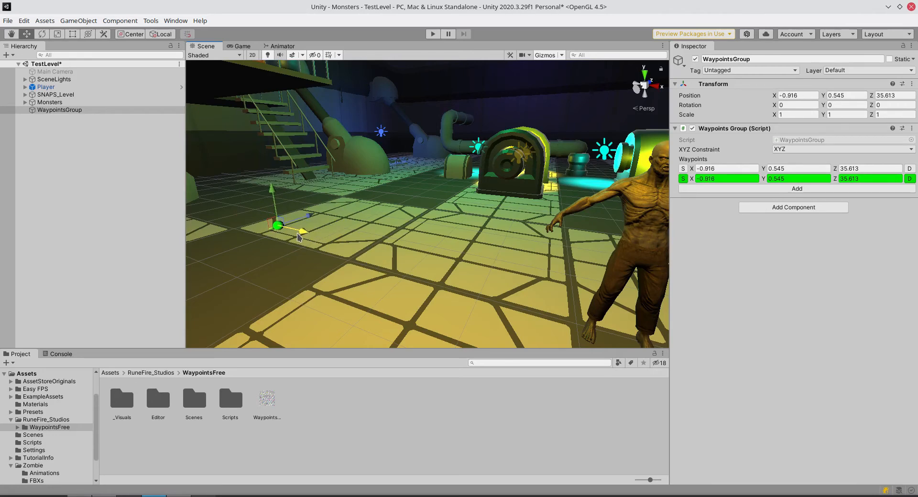
{"action": "left_click", "coordinate": [683, 169]}
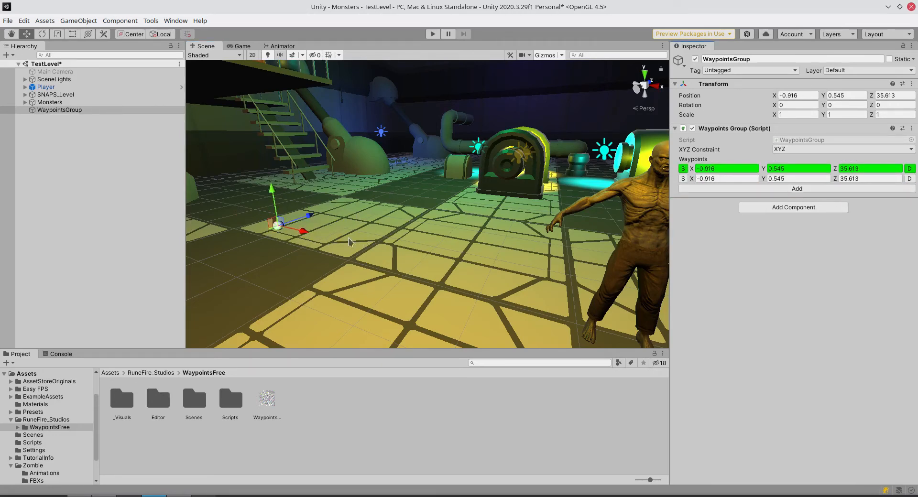
{"action": "mouse_move", "coordinate": [306, 234]}
{"action": "left_mouse_down"}
{"action": "mouse_move", "coordinate": [380, 246]}
{"action": "mouse_move", "coordinate": [297, 228]}
{"action": "left_mouse_up"}
Set the second waypoint's X to 0 and move it along X to about 2.22, away from the first one
{"action": "left_click", "coordinate": [732, 178]}
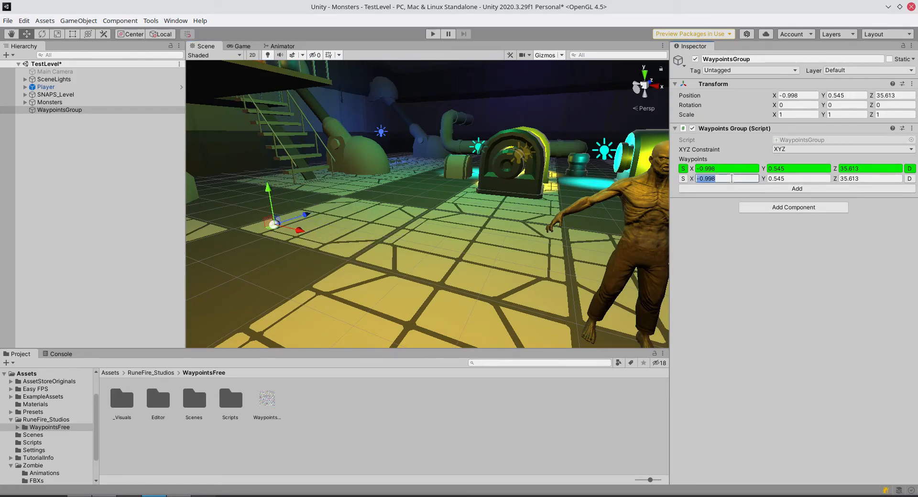
{"action": "type", "text": "-1"}
{"action": "key", "text": "BackSpace"}
{"action": "left_click", "coordinate": [323, 236]}
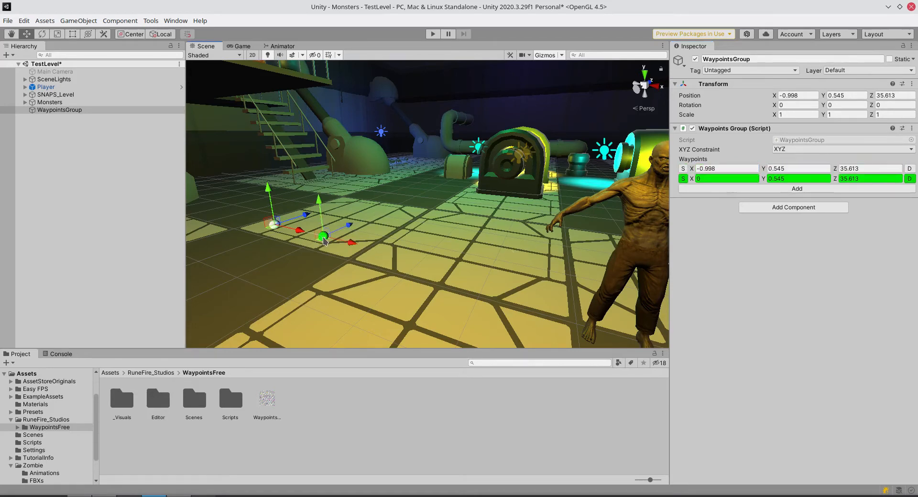
{"action": "left_click_drag", "start_coordinate": [361, 247], "coordinate": [488, 264]}
Move the second waypoint along X past the monster to about 5.28
{"action": "middle_click_drag", "start_coordinate": [488, 264], "coordinate": [401, 217]}
{"action": "scroll", "coordinate": [400, 217], "scroll_direction": "up", "scroll_amount": 3}
{"action": "scroll", "coordinate": [418, 228], "scroll_direction": "down", "scroll_amount": 5}
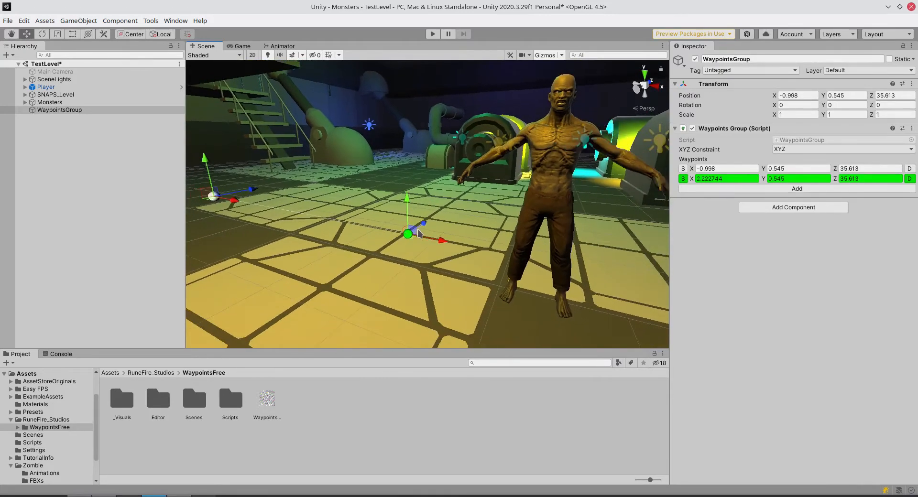
{"action": "scroll", "coordinate": [418, 229], "scroll_direction": "down", "scroll_amount": 4}
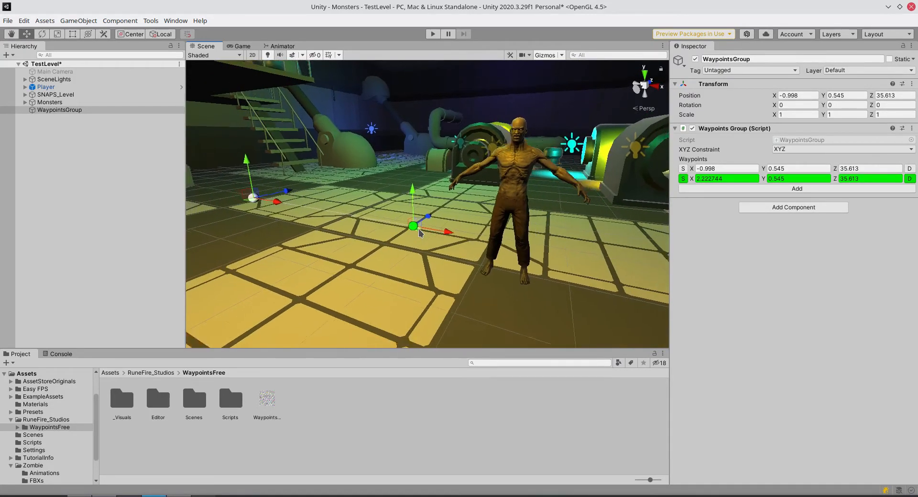
{"action": "middle_click_drag", "start_coordinate": [425, 234], "coordinate": [342, 219]}
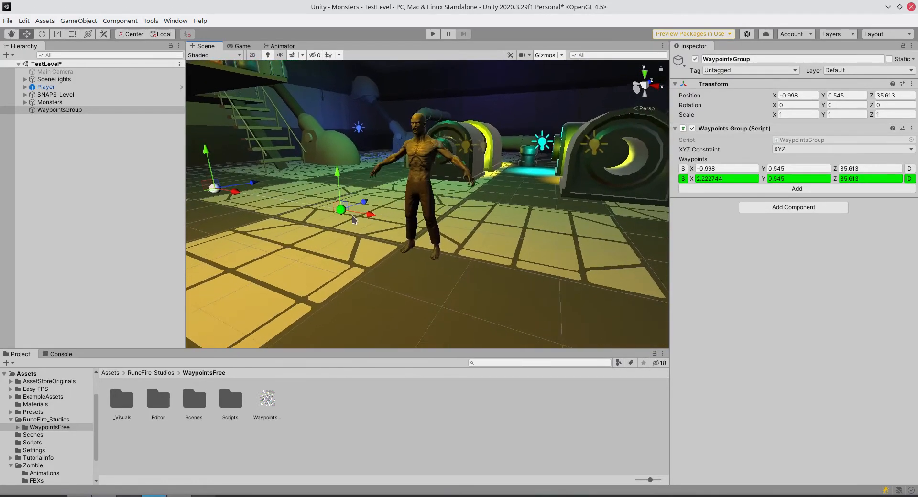
{"action": "left_click_drag", "start_coordinate": [404, 221], "coordinate": [605, 261]}
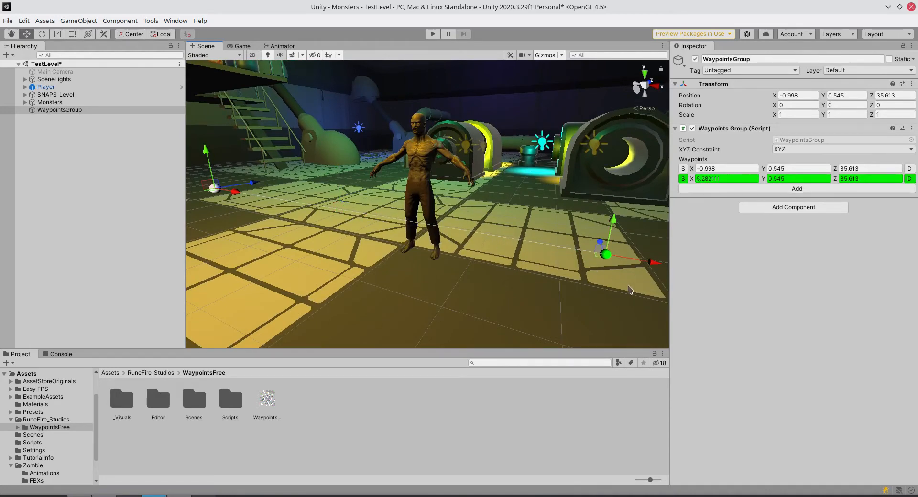
Fine-tune the second waypoint's X position to about 5.48 so the path runs from one side of the monster to the other
{"action": "middle_click_drag", "start_coordinate": [617, 286], "coordinate": [464, 285]}
{"action": "scroll", "coordinate": [464, 285], "scroll_direction": "down", "scroll_amount": 5}
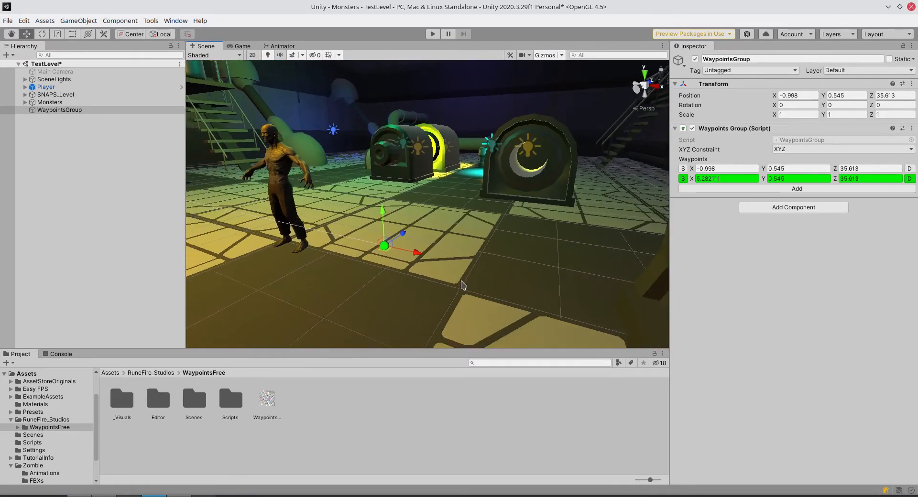
{"action": "scroll", "coordinate": [397, 277], "scroll_direction": "down", "scroll_amount": 5}
{"action": "middle_click_drag", "start_coordinate": [308, 253], "coordinate": [461, 283]}
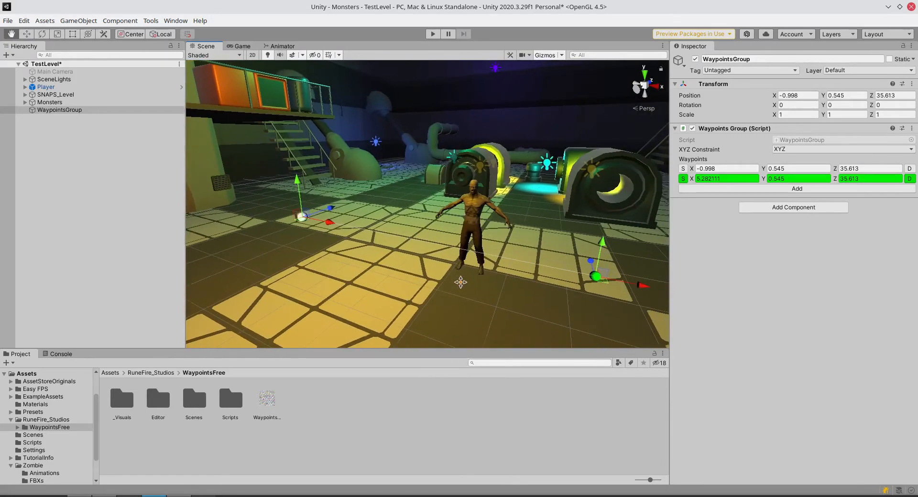
{"action": "left_click_drag", "start_coordinate": [641, 292], "coordinate": [658, 290]}
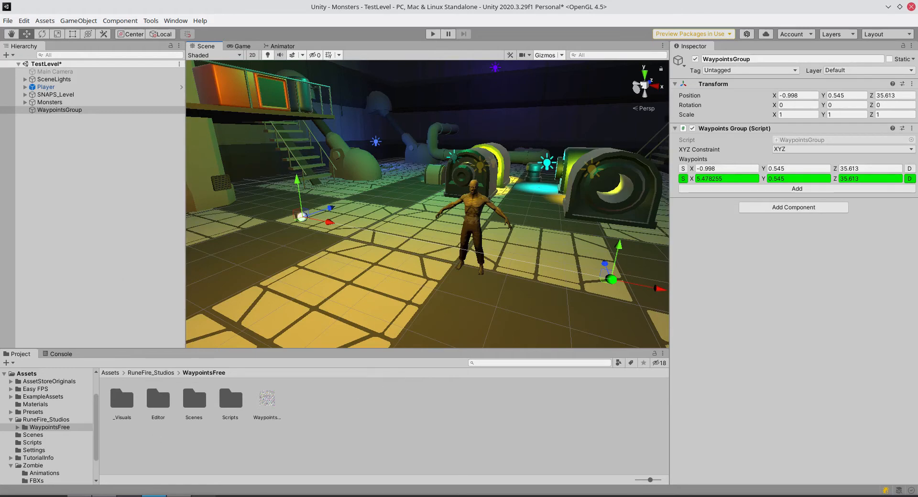
Switch to WaypointsFree.pdf in Okular and read how to attach and configure a Waypoint Traveler
{"action": "left_click", "coordinate": [203, 496]}
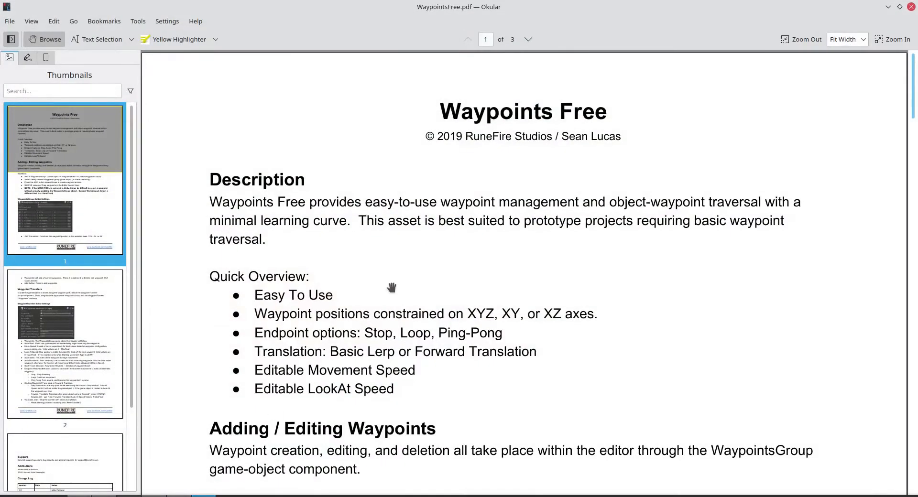
{"action": "scroll", "coordinate": [396, 311], "scroll_direction": "down", "scroll_amount": 7}
{"action": "scroll", "coordinate": [396, 312], "scroll_direction": "down", "scroll_amount": 5}
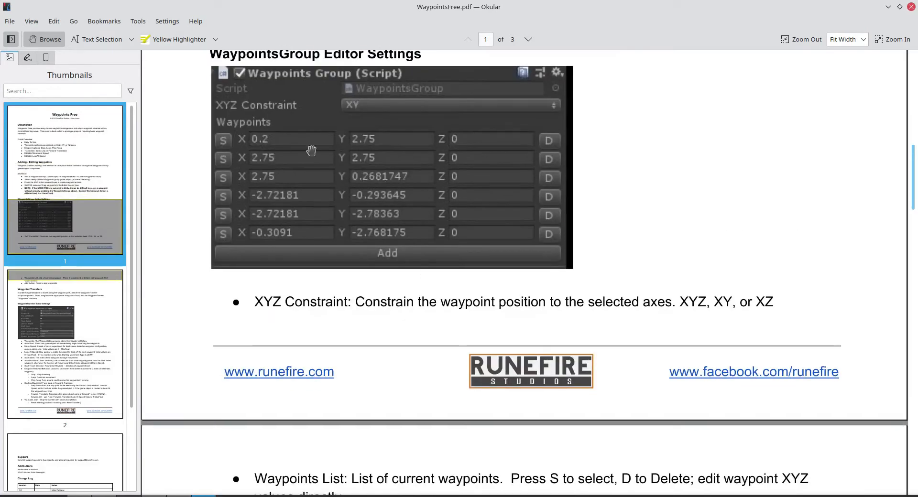
{"action": "scroll", "coordinate": [453, 274], "scroll_direction": "down", "scroll_amount": 6}
{"action": "scroll", "coordinate": [445, 271], "scroll_direction": "down", "scroll_amount": 5}
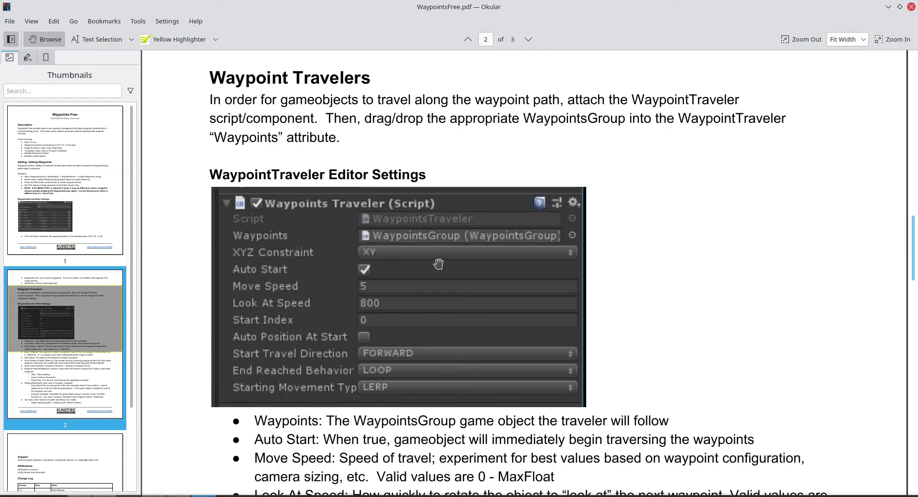
Switch back to Unity, add a Waypoints Traveler component to the Bart monster, and assign WaypointsGroup as its Waypoints
{"action": "left_click", "coordinate": [154, 496]}
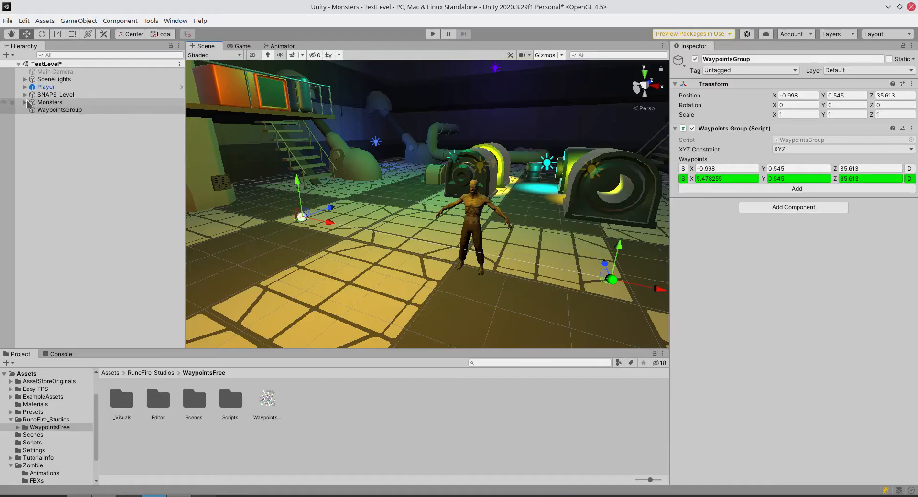
{"action": "left_click", "coordinate": [23, 103]}
{"action": "left_click", "coordinate": [24, 103]}
{"action": "left_click", "coordinate": [48, 110]}
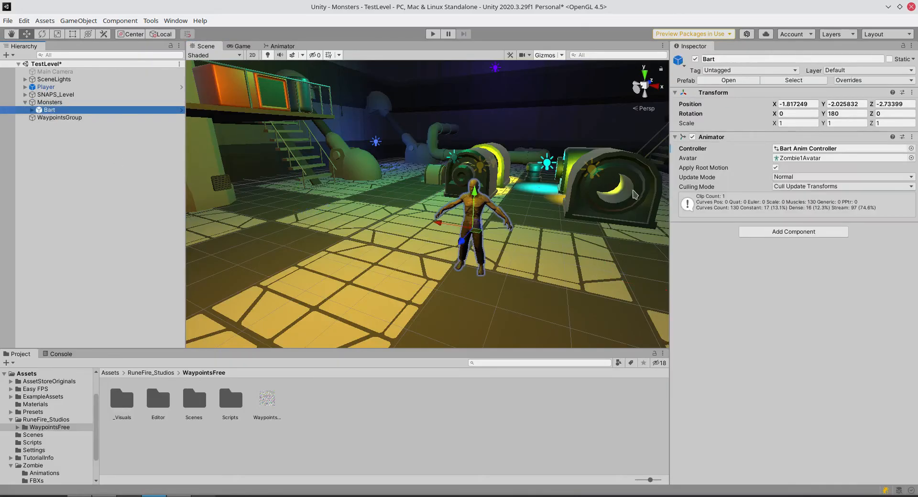
{"action": "left_click", "coordinate": [795, 234]}
{"action": "type", "text": "way"}
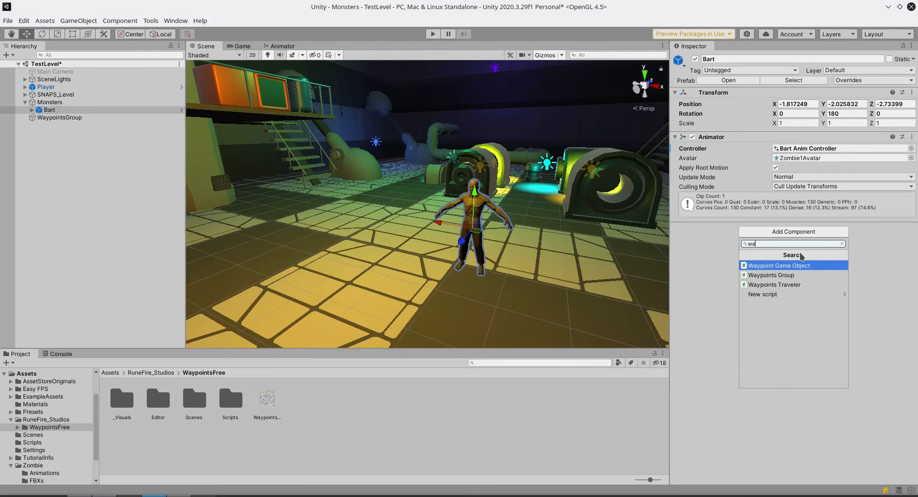
{"action": "left_click", "coordinate": [781, 286]}
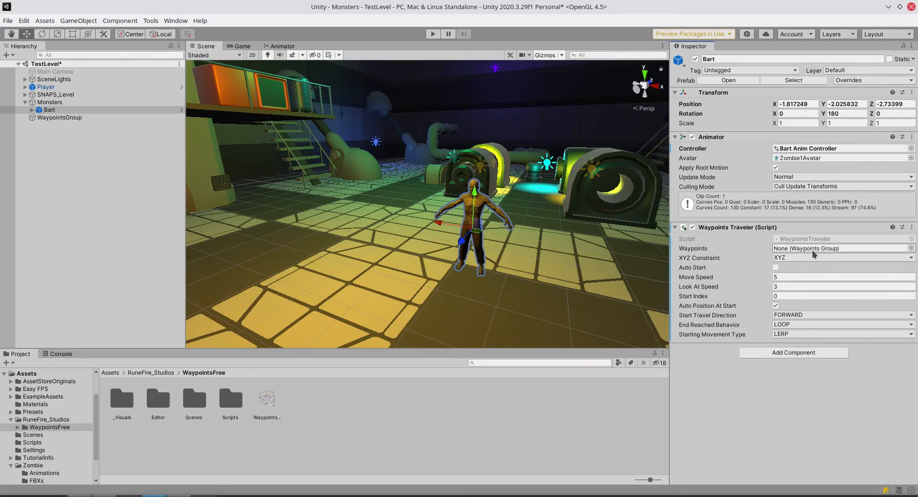
{"action": "left_click_drag", "start_coordinate": [59, 119], "coordinate": [834, 306]}
{"action": "left_click_drag", "start_coordinate": [851, 251], "coordinate": [849, 254]}
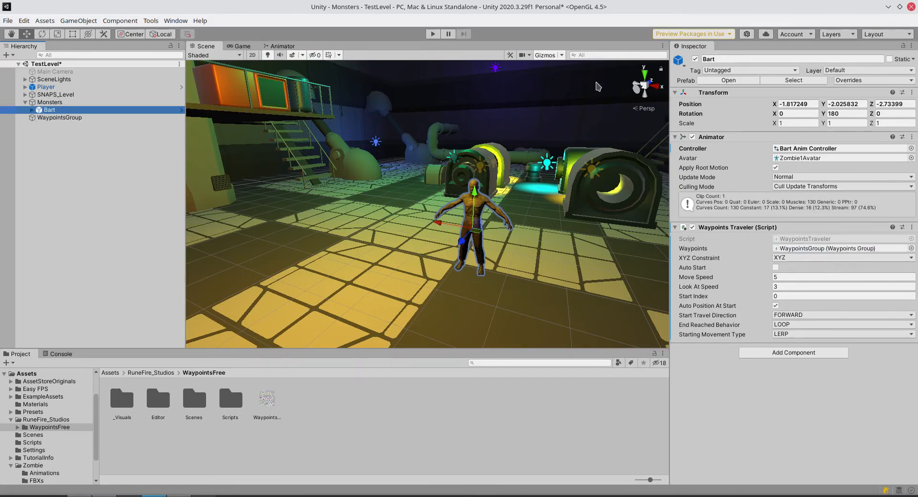
Run the game, walk the player up to Bart to check his movement, and stop play mode
{"action": "left_click", "coordinate": [431, 37]}
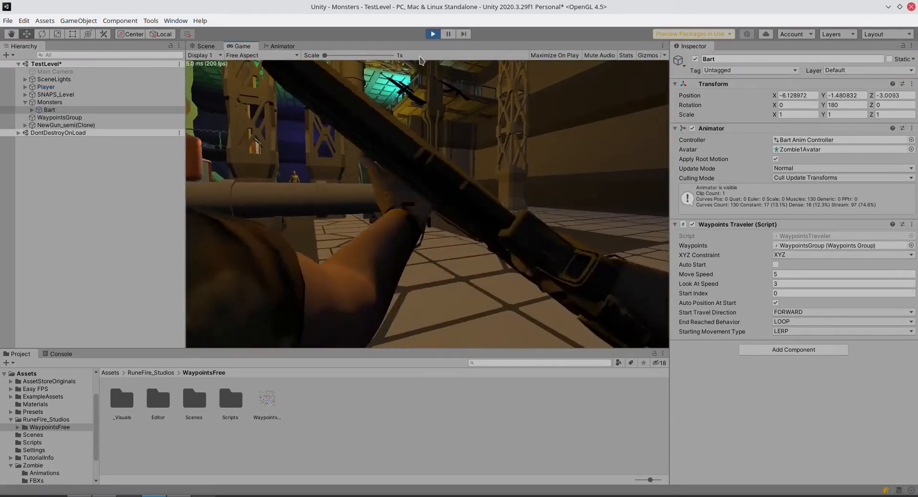
{"action": "key", "text": "w"}
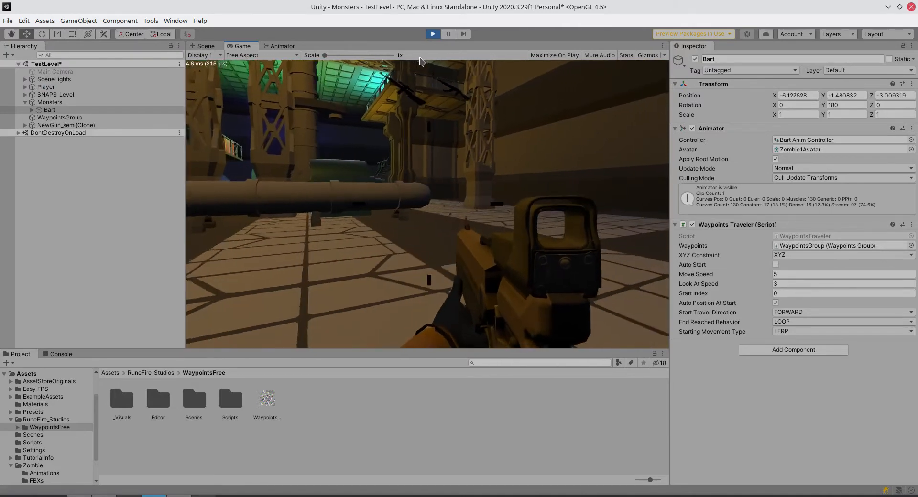
{"action": "key", "text": "w"}
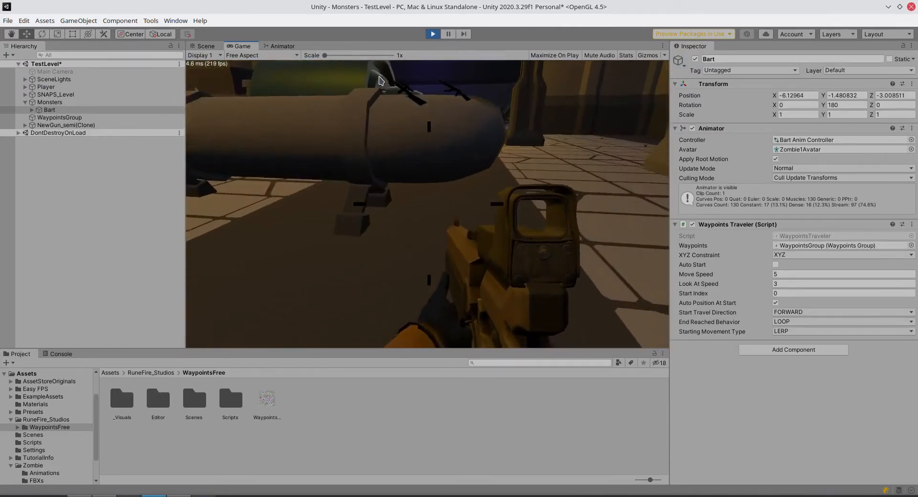
{"action": "key", "text": "w"}
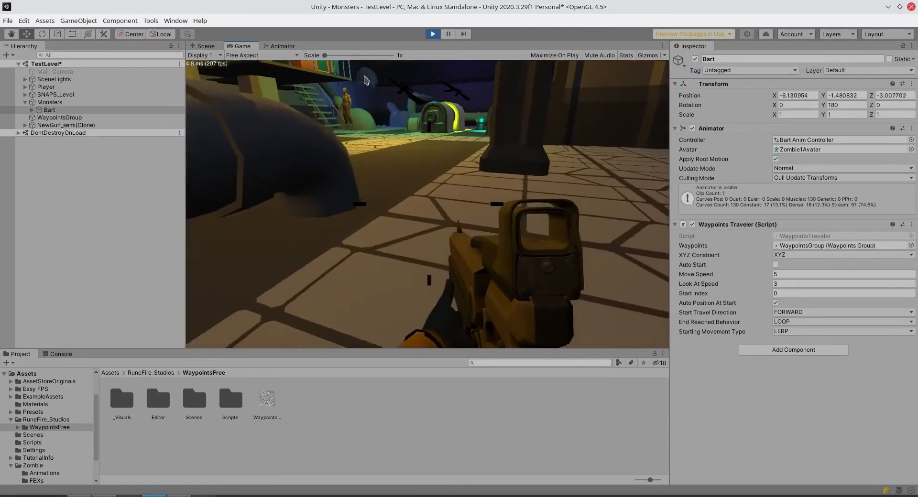
{"action": "key", "text": "w"}
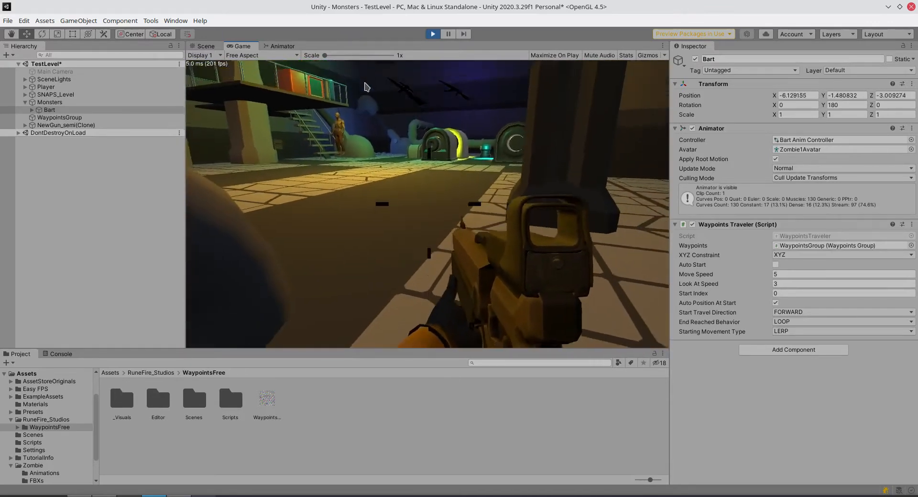
{"action": "key", "text": "w"}
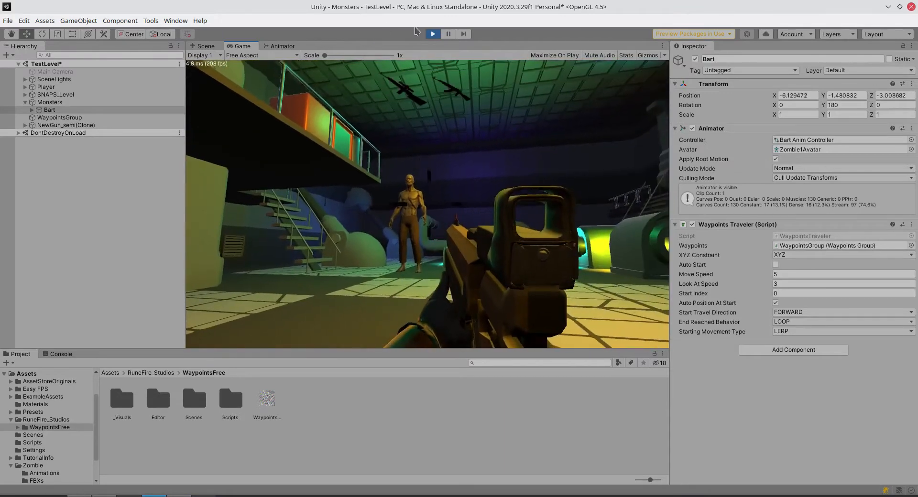
{"action": "key", "text": "ctrl+p"}
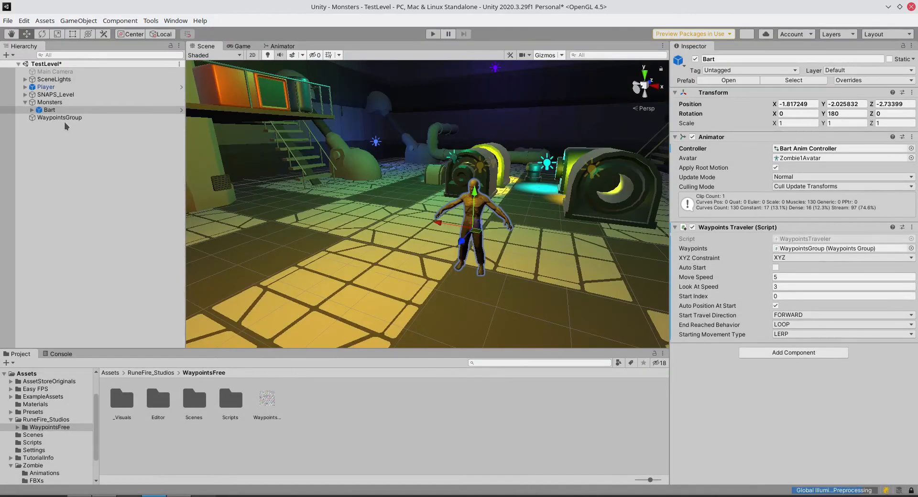
Enable Auto Start on Bart's Waypoints Traveler and run the game to test his patrol
{"action": "left_click", "coordinate": [68, 124]}
{"action": "left_click", "coordinate": [67, 119]}
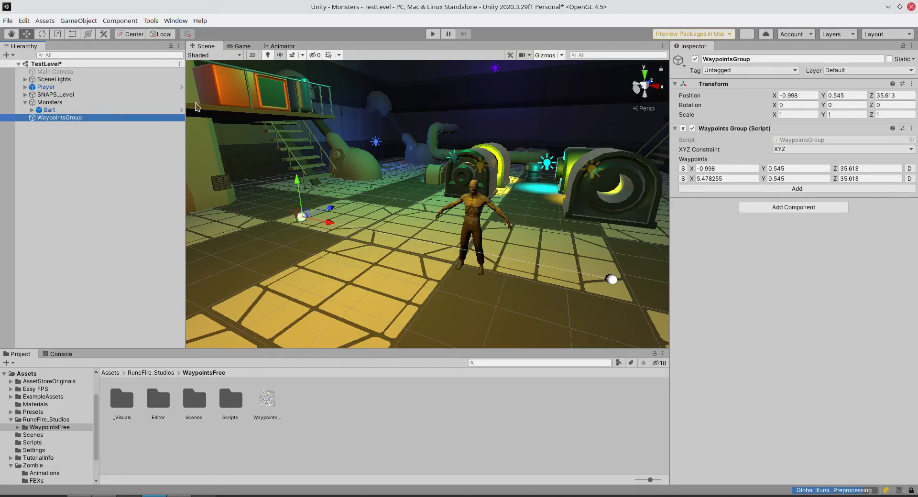
{"action": "left_click", "coordinate": [57, 111]}
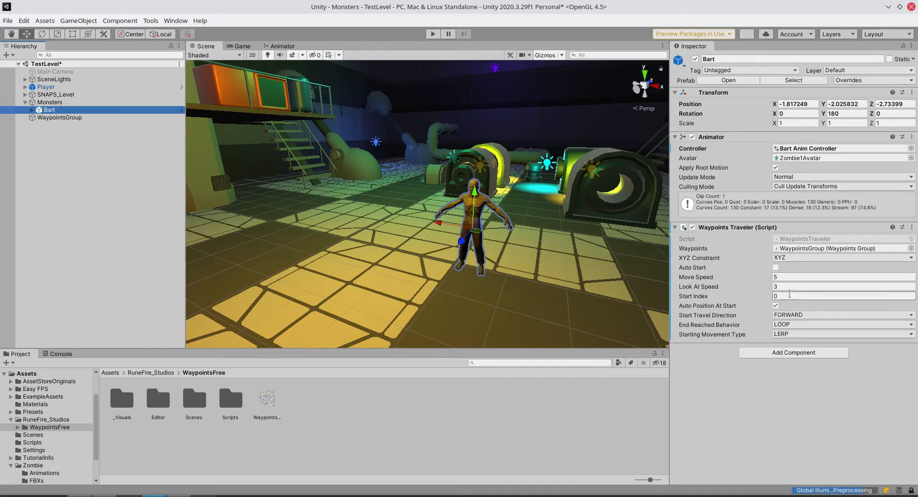
{"action": "left_click", "coordinate": [775, 268]}
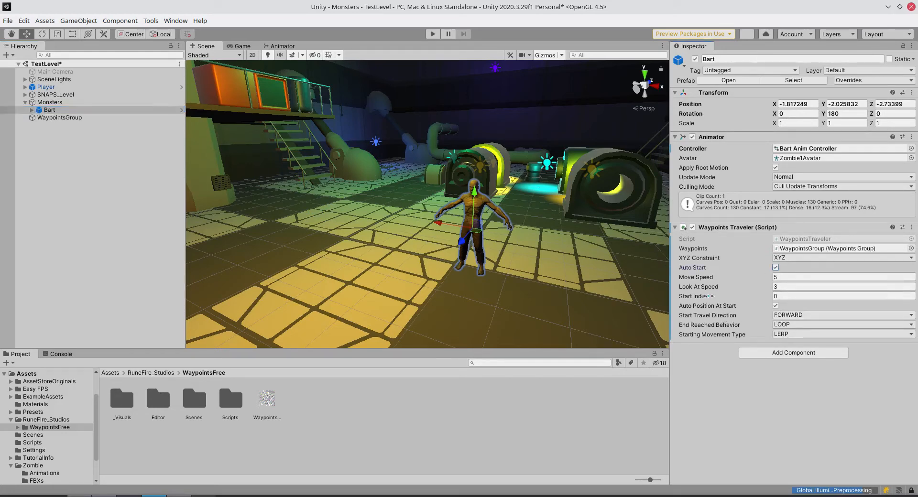
{"action": "left_click", "coordinate": [435, 34]}
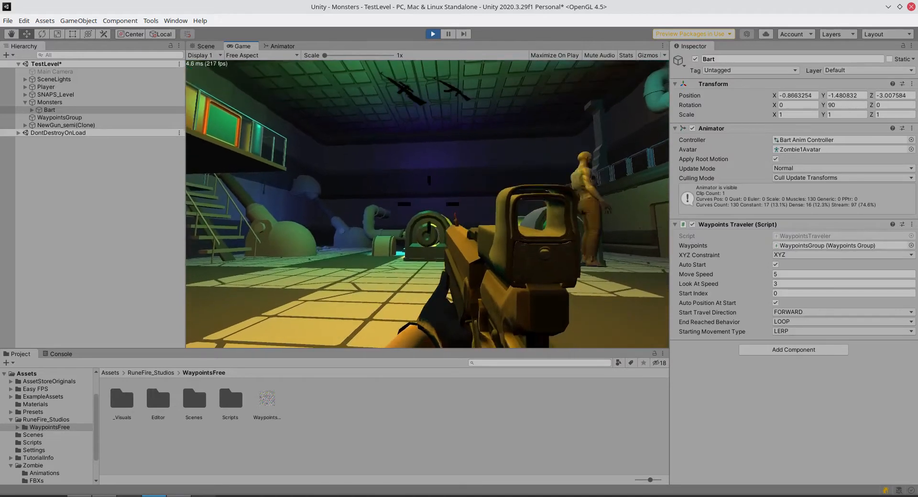
Stop play mode and set the XYZ Constraint of Bart's Waypoints Traveler to XZ
{"action": "left_click", "coordinate": [435, 35]}
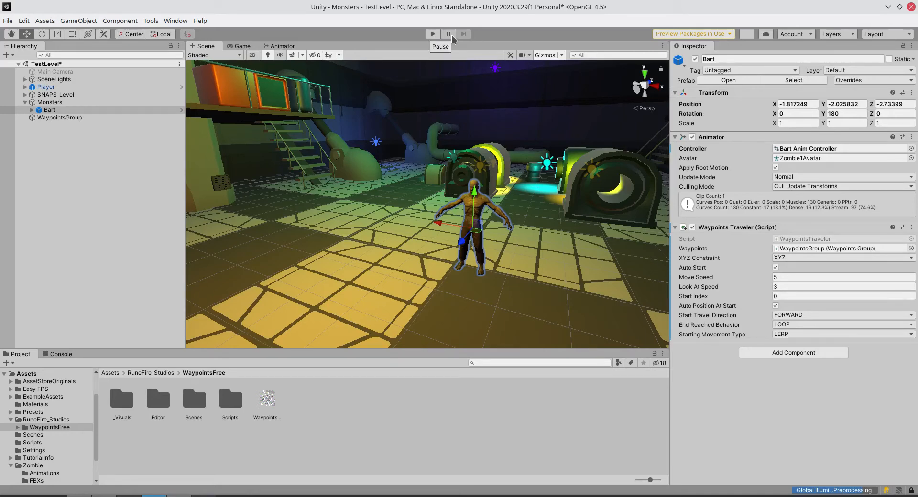
{"action": "left_click", "coordinate": [800, 257]}
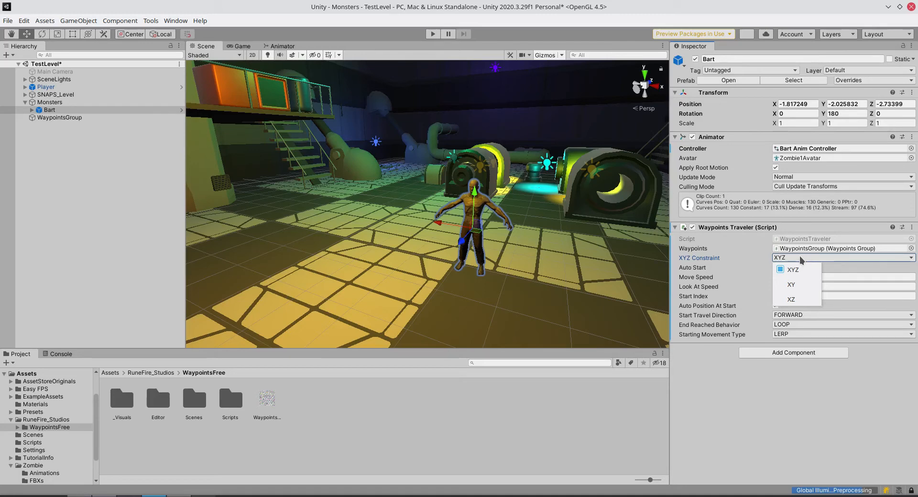
{"action": "left_click", "coordinate": [808, 302]}
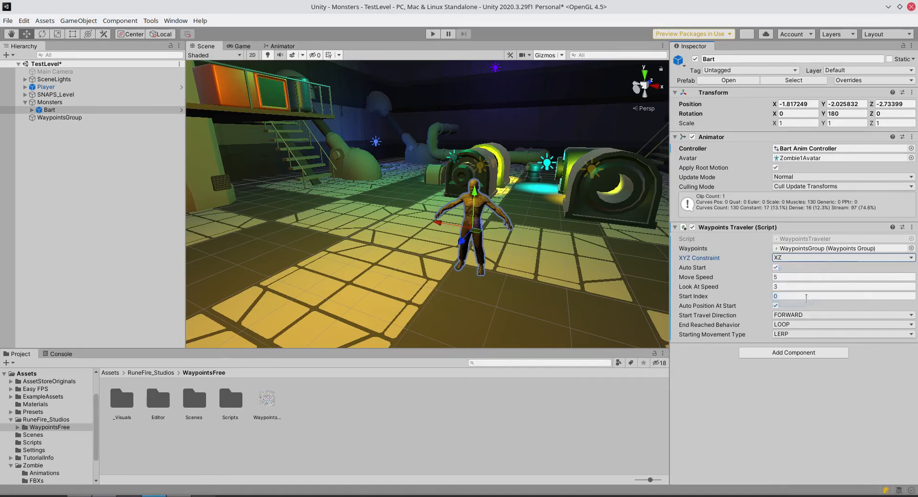
Run the game, walk the player through the level to check Bart's patrol with the XZ constraint, and stop play mode
{"action": "left_click", "coordinate": [432, 34]}
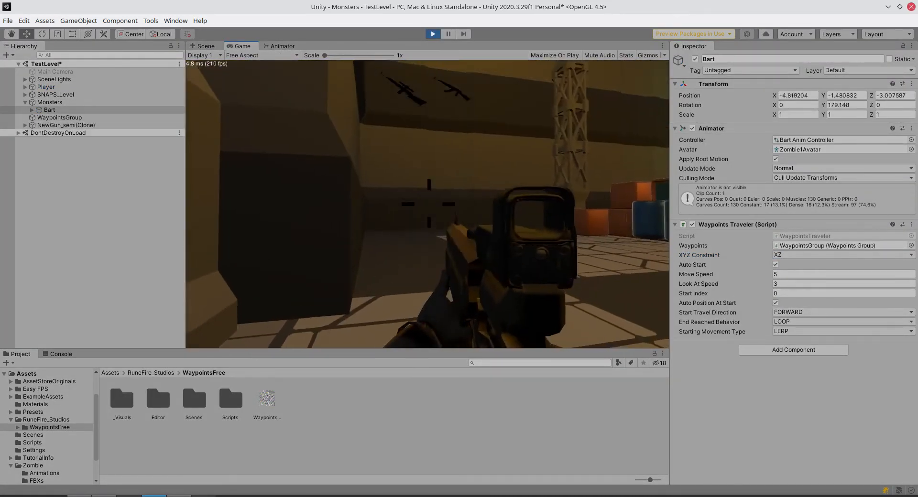
{"action": "key", "text": "w"}
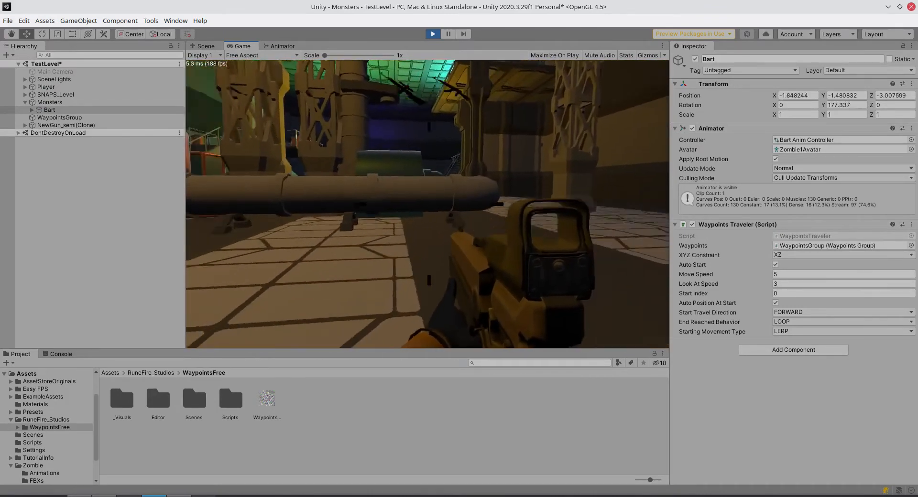
{"action": "key", "text": "w"}
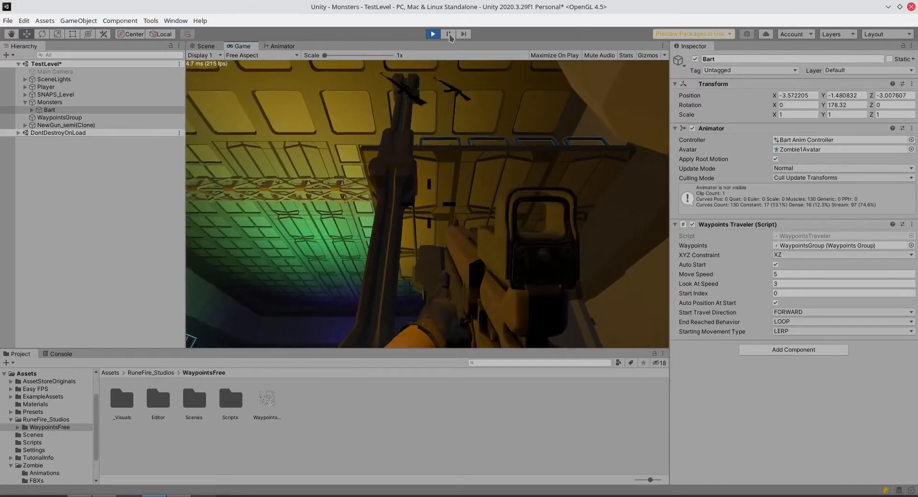
{"action": "left_click", "coordinate": [433, 34]}
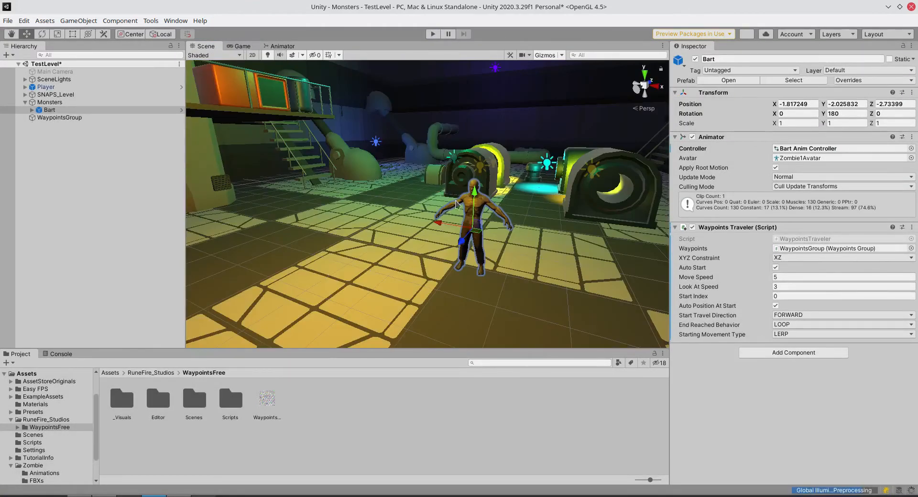
Select WaypointsGroup and lower its waypoints toward the floor, to a Y position of about -0.08
{"action": "middle_click_drag", "start_coordinate": [536, 229], "coordinate": [530, 169]}
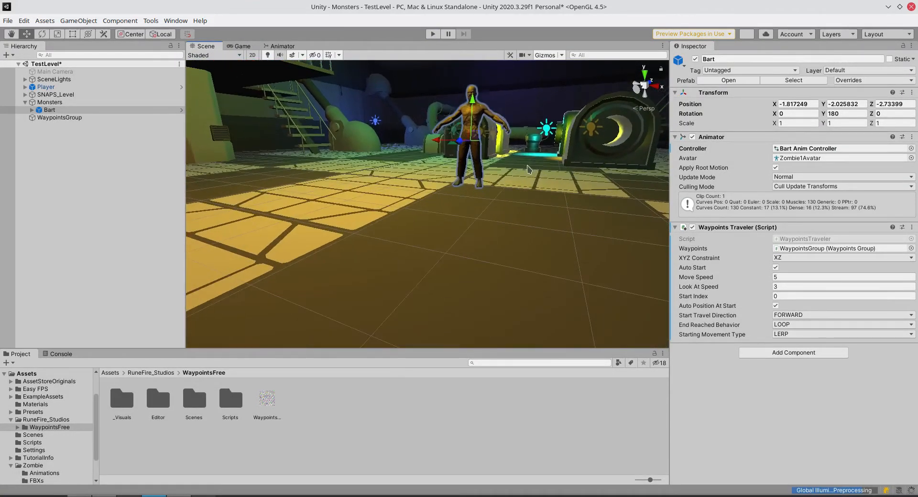
{"action": "left_click", "coordinate": [57, 118]}
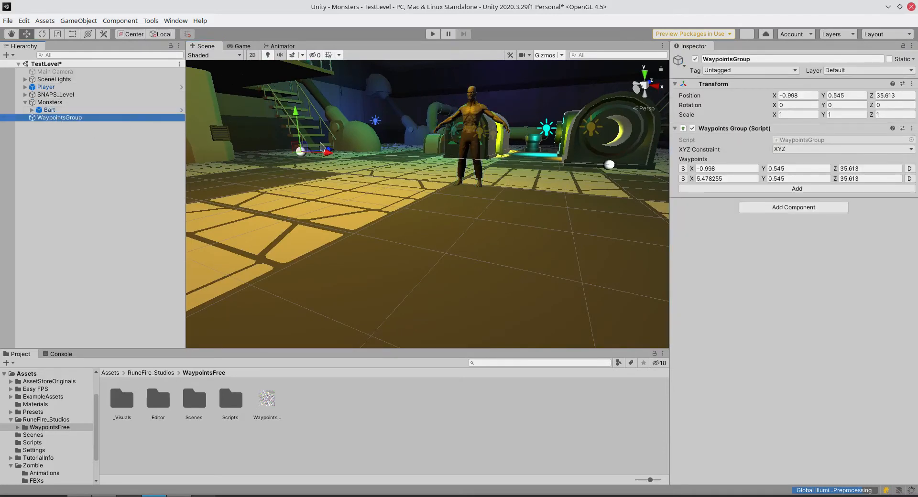
{"action": "left_click_drag", "start_coordinate": [295, 114], "coordinate": [298, 115]}
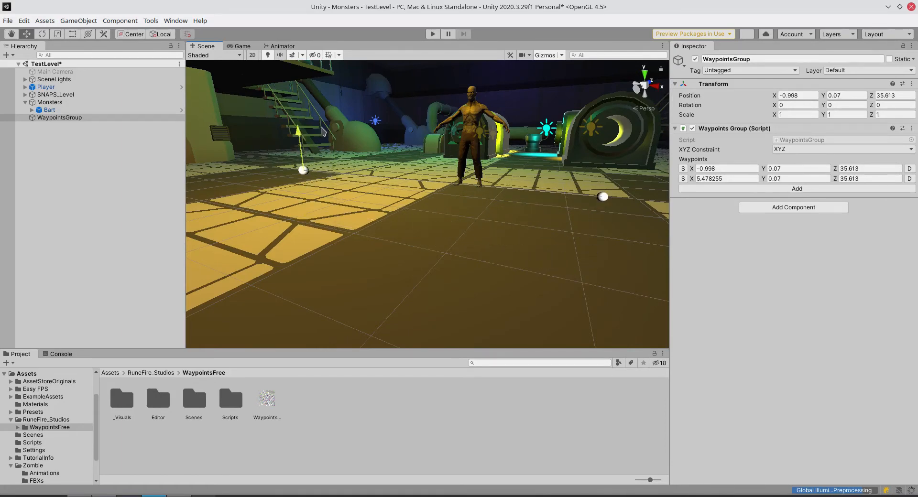
{"action": "middle_click_drag", "start_coordinate": [391, 211], "coordinate": [407, 220]}
{"action": "right_click_drag", "start_coordinate": [408, 219], "coordinate": [346, 203]}
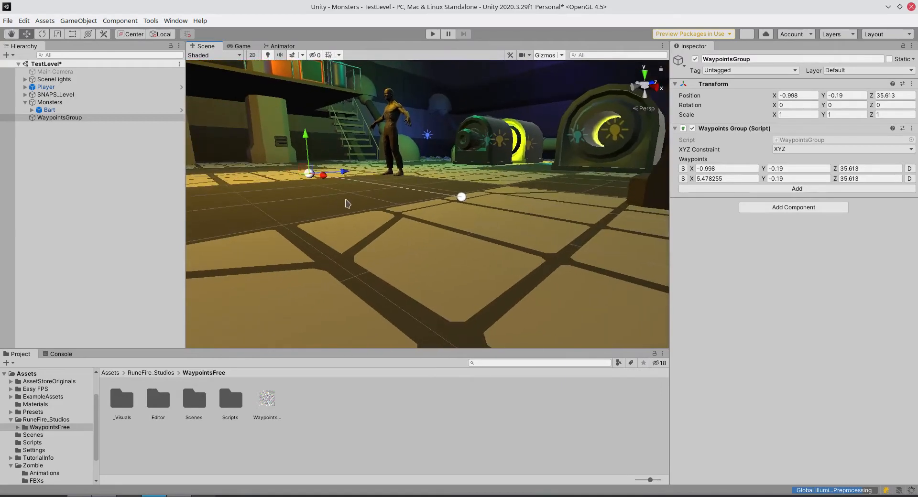
{"action": "mouse_move", "coordinate": [358, 197]}
{"action": "middle_mouse_down"}
{"action": "mouse_move", "coordinate": [214, 188]}
{"action": "mouse_move", "coordinate": [196, 176]}
{"action": "mouse_move", "coordinate": [181, 185]}
{"action": "mouse_move", "coordinate": [376, 177]}
{"action": "mouse_move", "coordinate": [364, 190]}
{"action": "middle_mouse_up"}
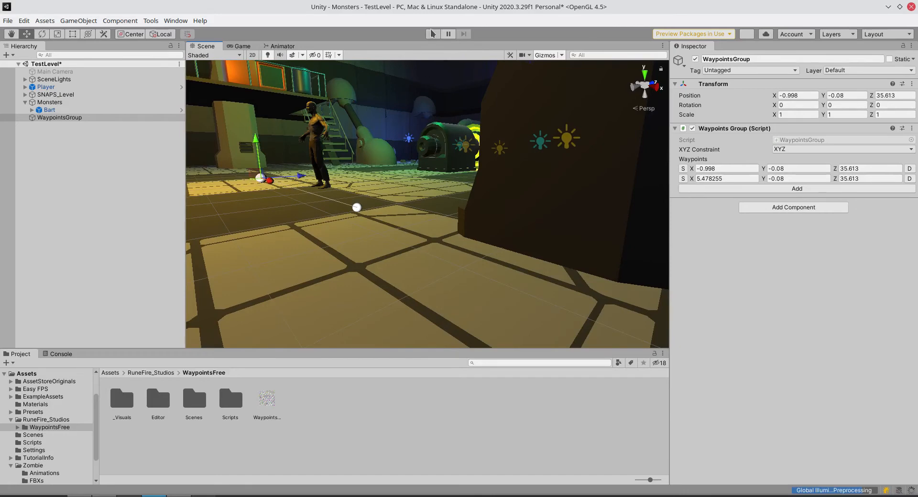
Run the game, walk the player toward Bart to check his height with the lowered waypoints, and stop play mode
{"action": "left_click", "coordinate": [432, 34]}
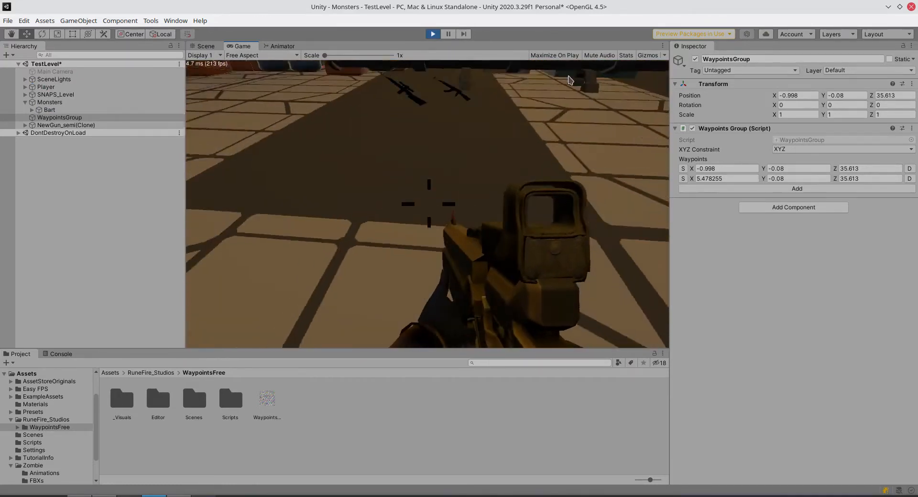
{"action": "key", "text": "w"}
{"action": "key", "text": "w"}
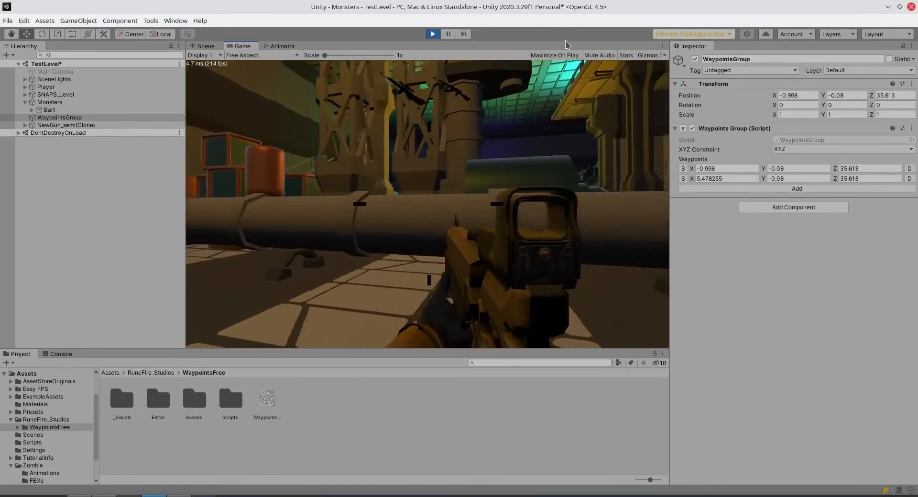
{"action": "key", "text": "w"}
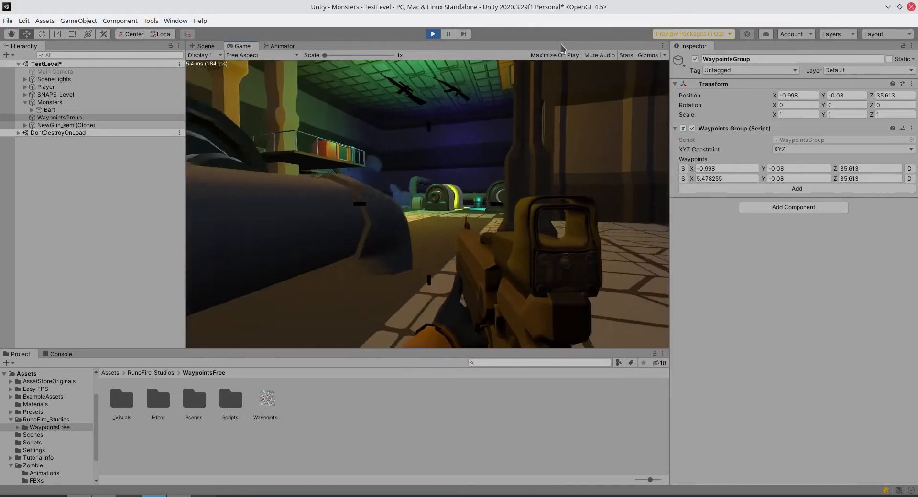
{"action": "key", "text": "w"}
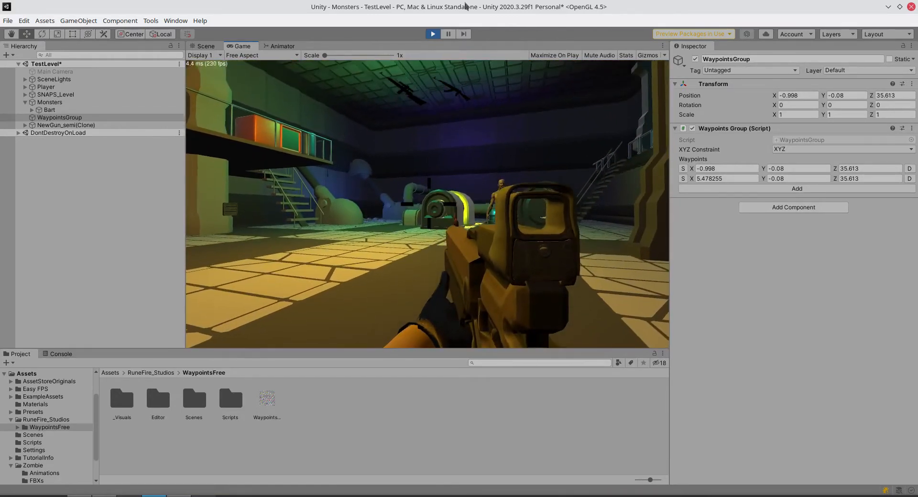
{"action": "left_click", "coordinate": [432, 34]}
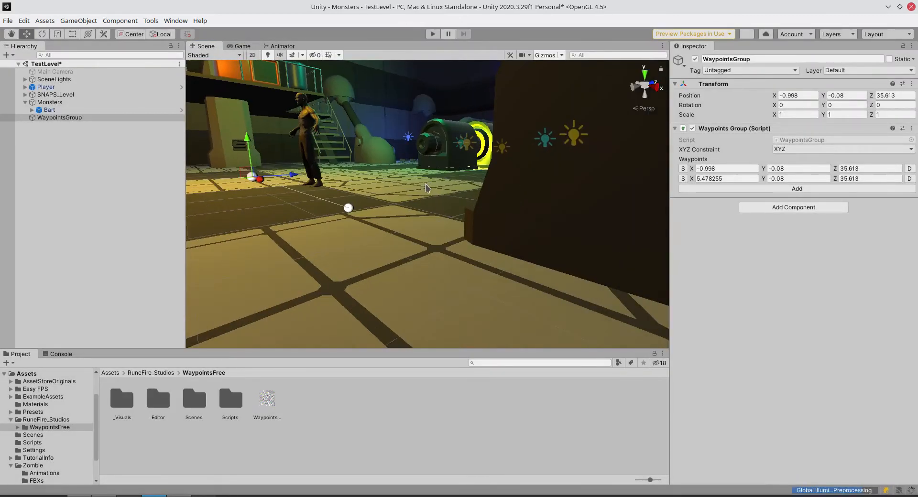
Focus the scene on the Player and move it along the X axis to about 0.838
{"action": "scroll", "coordinate": [426, 185], "scroll_direction": "down", "scroll_amount": 2}
{"action": "middle_click_drag", "start_coordinate": [401, 188], "coordinate": [538, 189]}
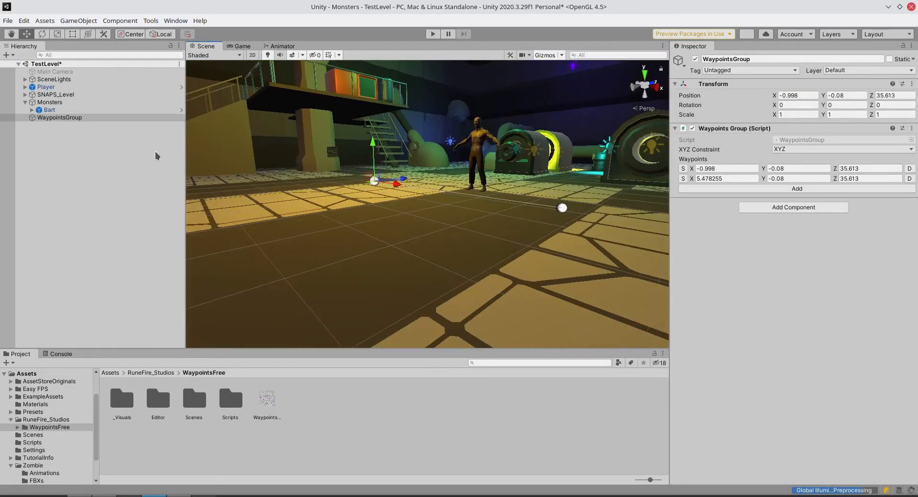
{"action": "double_click", "coordinate": [52, 87]}
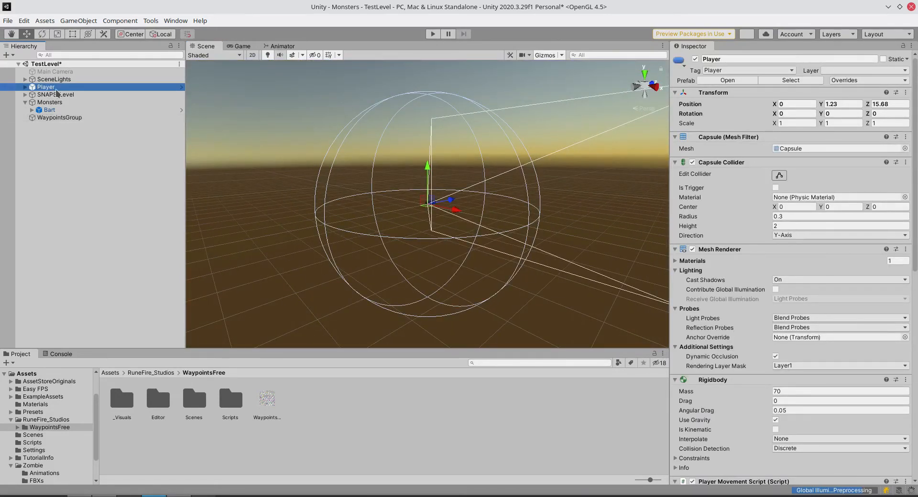
{"action": "double_click", "coordinate": [56, 90]}
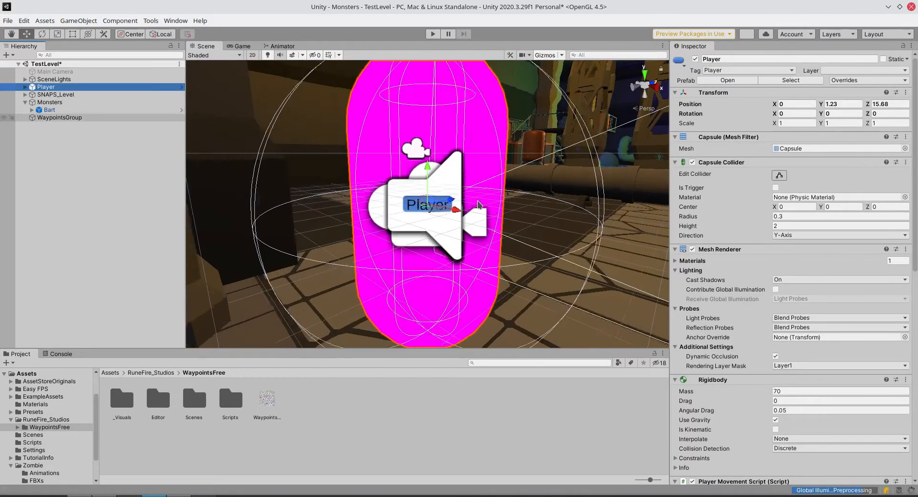
{"action": "left_click_drag", "start_coordinate": [449, 220], "coordinate": [584, 221]}
Try to move the Player farther along the X axis, to about 4.67
{"action": "scroll", "coordinate": [583, 221], "scroll_direction": "down", "scroll_amount": 5}
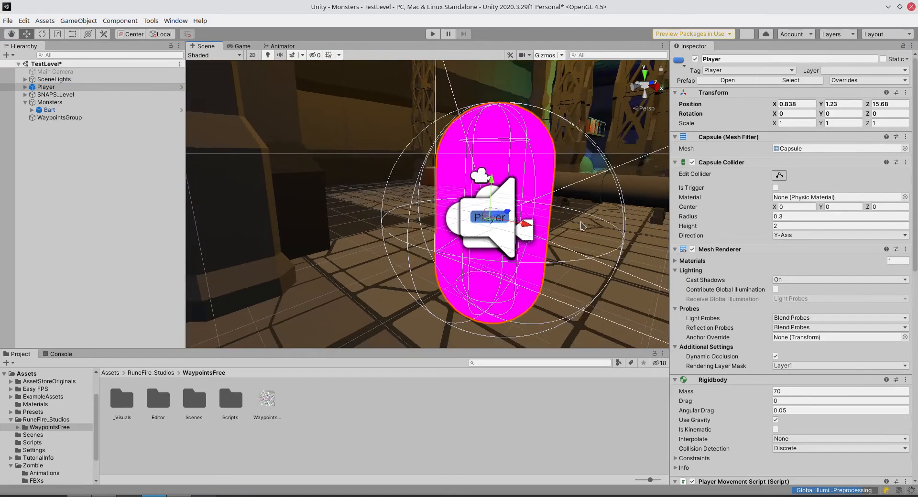
{"action": "scroll", "coordinate": [584, 223], "scroll_direction": "down", "scroll_amount": 5}
{"action": "middle_click_drag", "start_coordinate": [588, 222], "coordinate": [494, 158]}
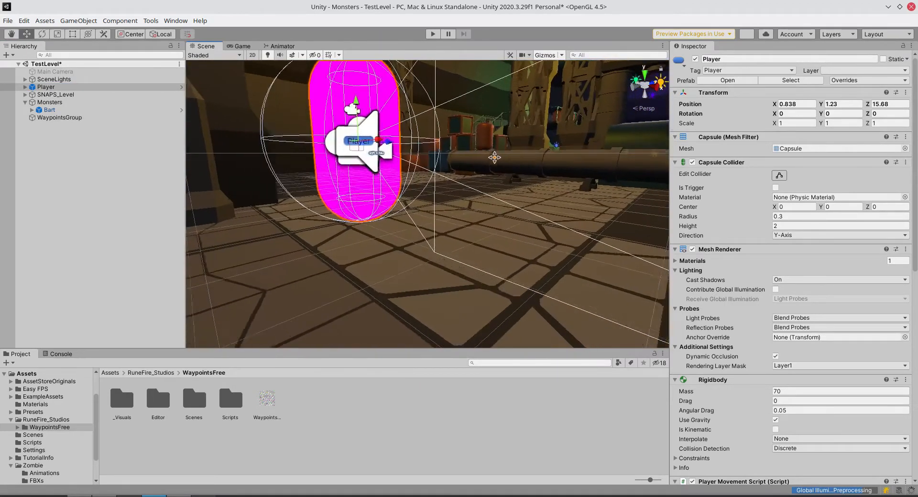
{"action": "scroll", "coordinate": [497, 163], "scroll_direction": "down", "scroll_amount": 3}
{"action": "scroll", "coordinate": [497, 163], "scroll_direction": "down", "scroll_amount": 5}
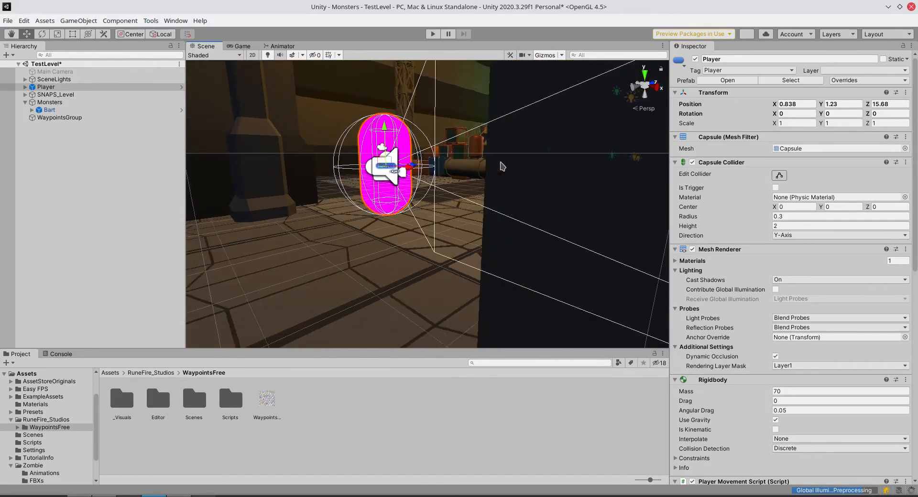
{"action": "left_click_drag", "start_coordinate": [412, 171], "coordinate": [606, 213]}
{"action": "scroll", "coordinate": [607, 214], "scroll_direction": "down", "scroll_amount": 2}
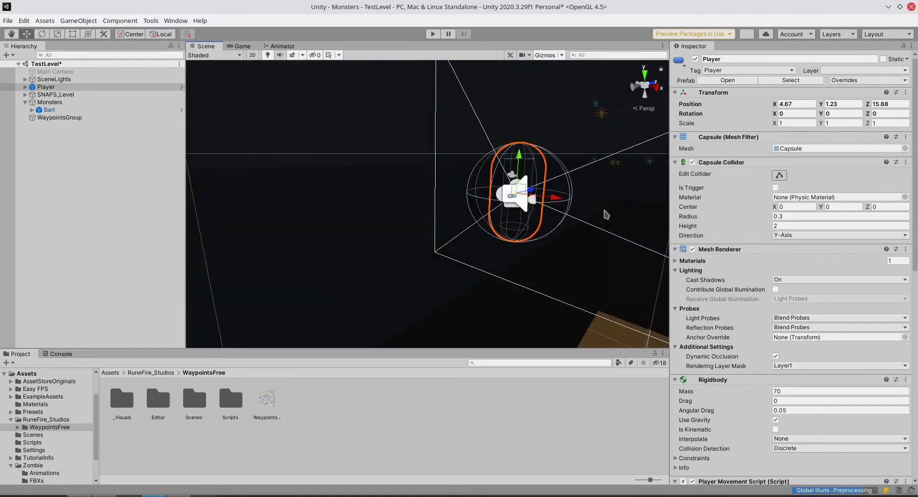
{"action": "scroll", "coordinate": [605, 214], "scroll_direction": "down", "scroll_amount": 4}
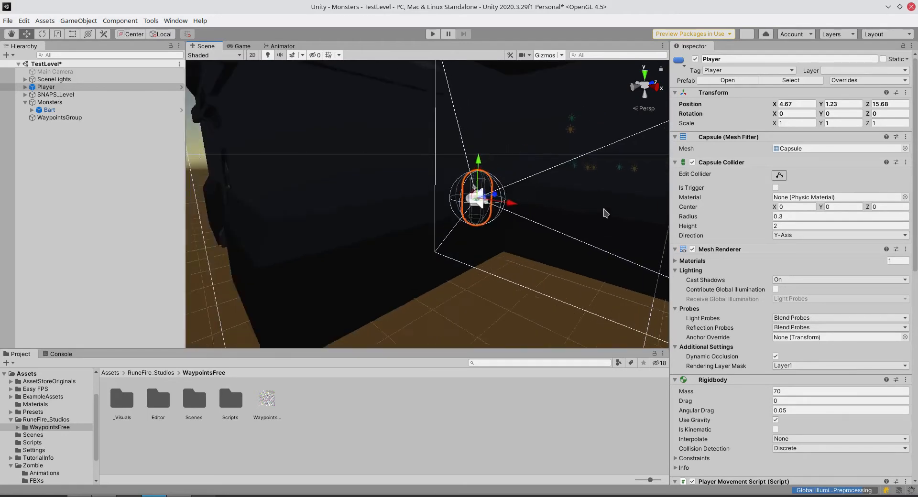
{"action": "scroll", "coordinate": [604, 214], "scroll_direction": "up", "scroll_amount": 3}
{"action": "scroll", "coordinate": [522, 176], "scroll_direction": "up", "scroll_amount": 4}
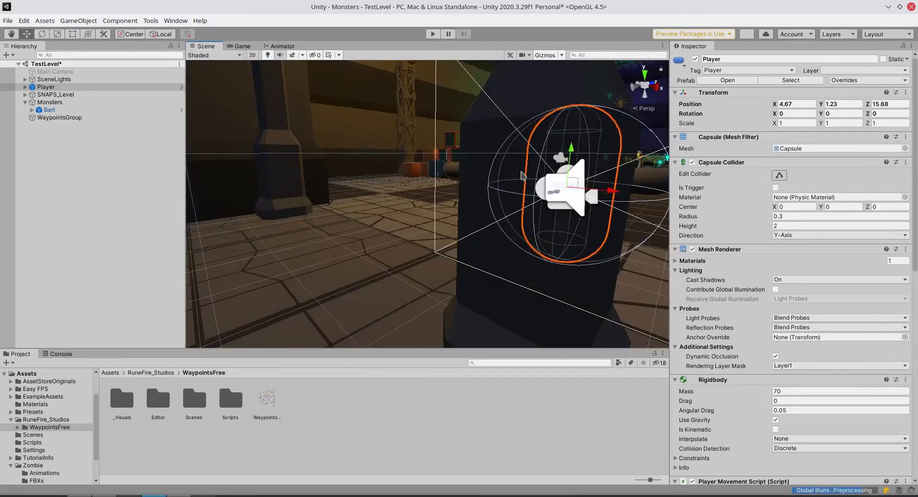
Move the Player forward along the Z axis toward Bart, to about 32.87
{"action": "right_click_drag", "start_coordinate": [523, 176], "coordinate": [646, 167]}
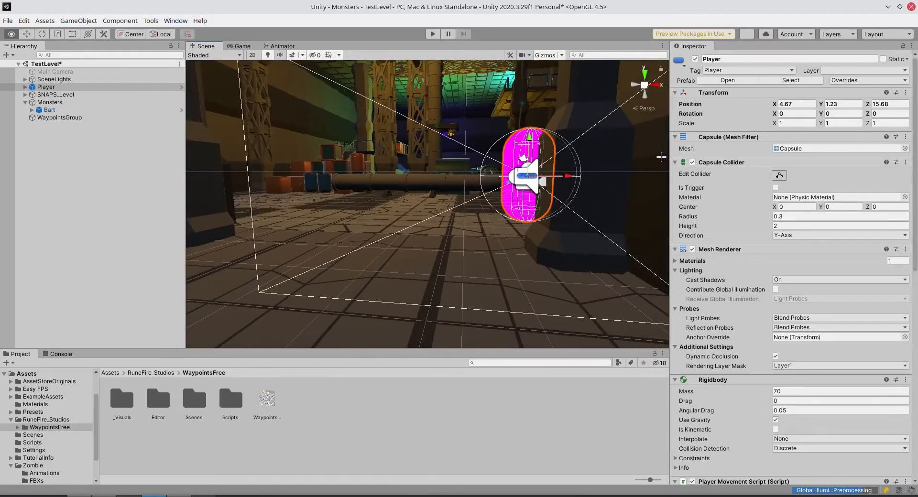
{"action": "middle_click_drag", "start_coordinate": [550, 169], "coordinate": [571, 257]}
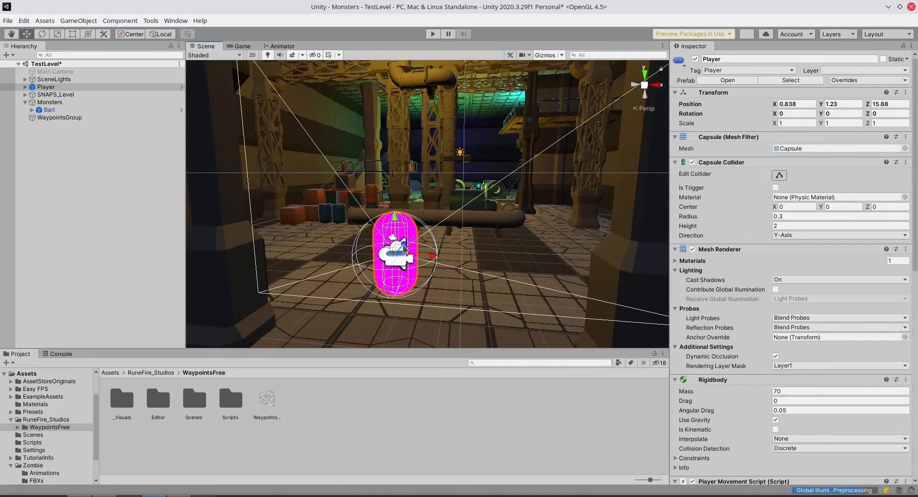
{"action": "left_click_drag", "start_coordinate": [404, 247], "coordinate": [437, 186]}
{"action": "scroll", "coordinate": [462, 185], "scroll_direction": "up", "scroll_amount": 1}
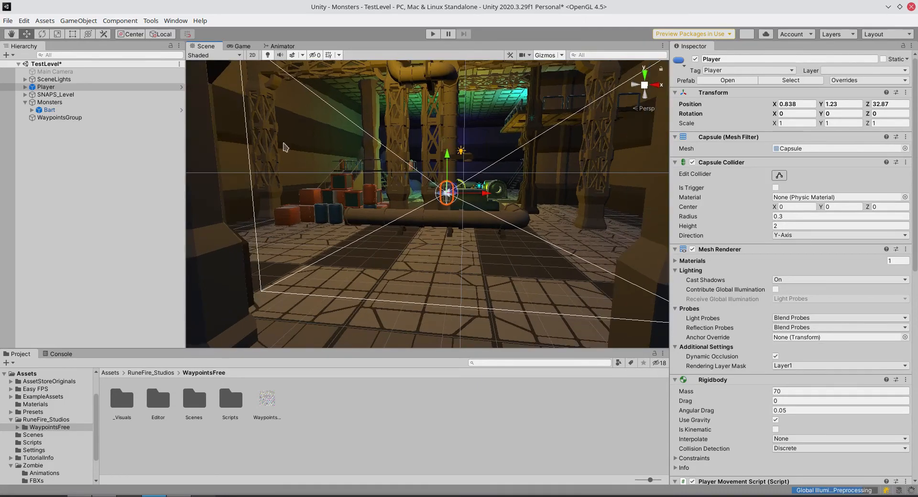
Focus on the Player beside Bart and pull it back along the Z axis to about 31.665
{"action": "double_click", "coordinate": [46, 88]}
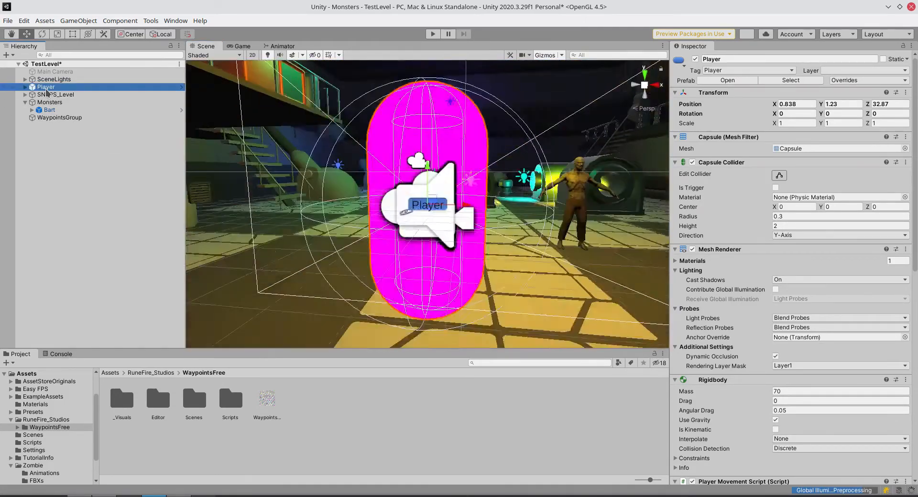
{"action": "middle_click_drag", "start_coordinate": [440, 194], "coordinate": [283, 222]}
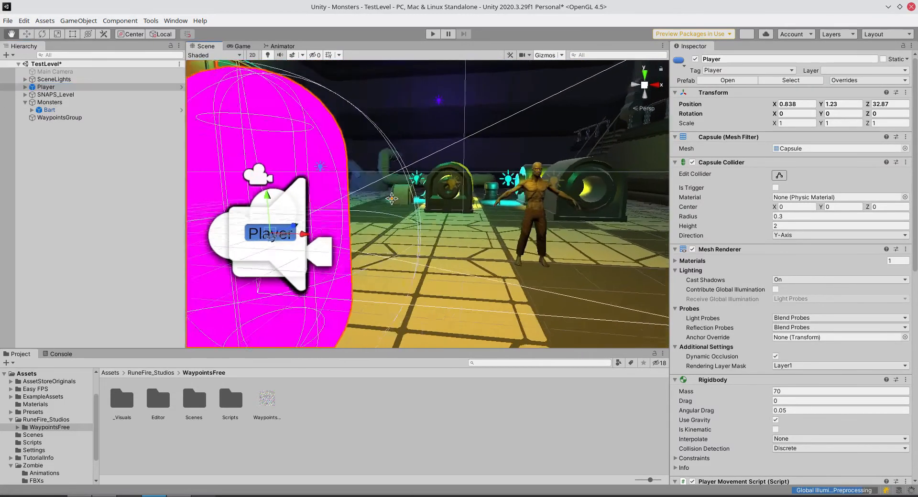
{"action": "right_click_drag", "start_coordinate": [377, 201], "coordinate": [222, 215]}
{"action": "middle_click_drag", "start_coordinate": [394, 215], "coordinate": [203, 206]}
{"action": "right_click_drag", "start_coordinate": [431, 197], "coordinate": [370, 209]}
{"action": "middle_click_drag", "start_coordinate": [443, 177], "coordinate": [344, 173]}
{"action": "left_click_drag", "start_coordinate": [376, 172], "coordinate": [250, 177]}
{"action": "scroll", "coordinate": [403, 192], "scroll_direction": "down", "scroll_amount": 4}
{"action": "scroll", "coordinate": [407, 177], "scroll_direction": "down", "scroll_amount": 2}
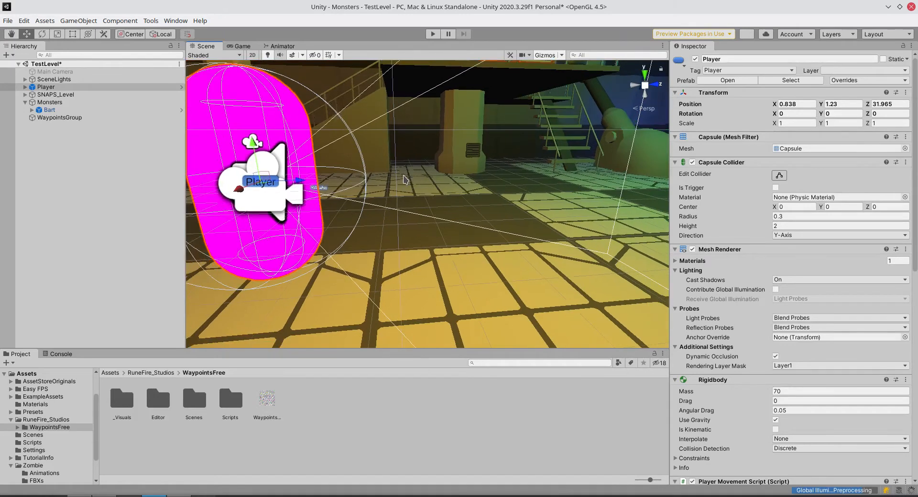
{"action": "left_click_drag", "start_coordinate": [311, 182], "coordinate": [282, 183]}
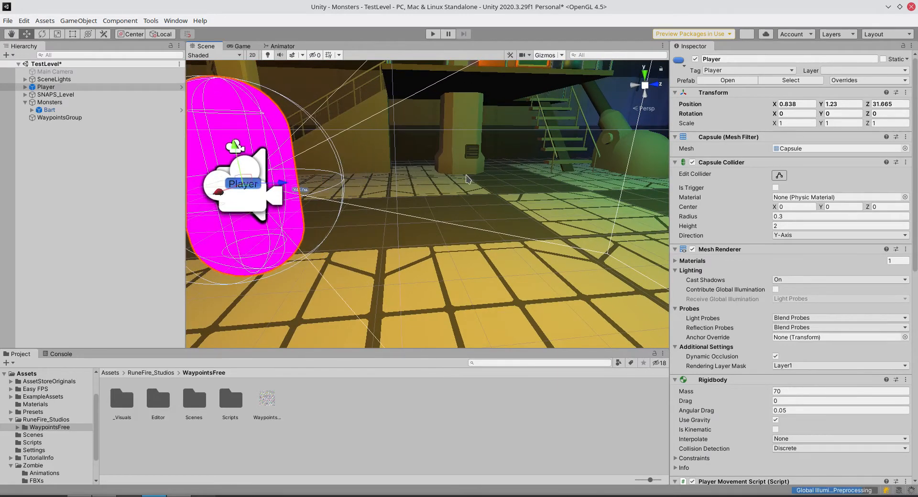
Select WaypointsGroup and raise it slightly to a Y position of about -0.015
{"action": "scroll", "coordinate": [294, 143], "scroll_direction": "up", "scroll_amount": 2}
{"action": "left_click", "coordinate": [61, 117]}
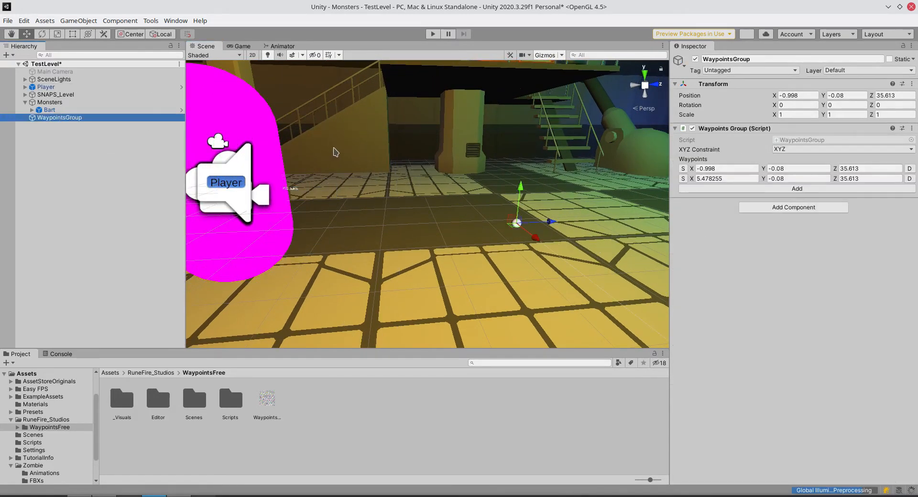
{"action": "left_click_drag", "start_coordinate": [525, 191], "coordinate": [520, 188]}
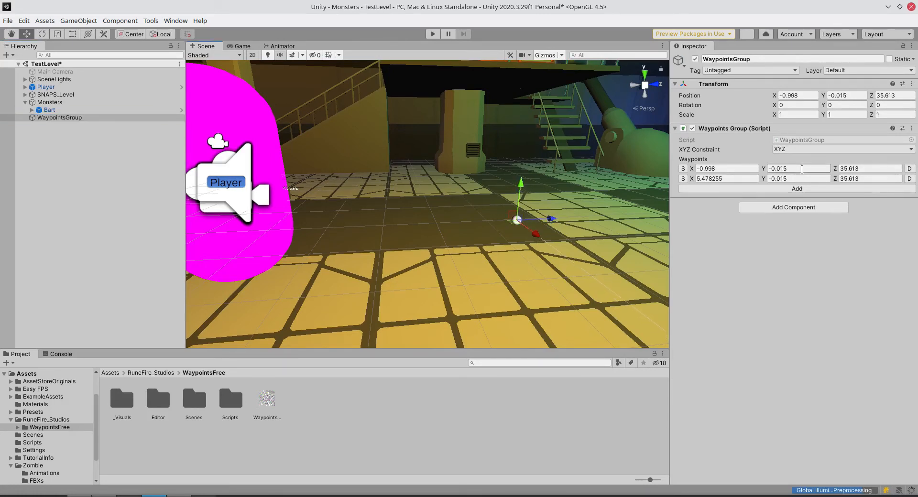
Set the Y coordinate of both WaypointsGroup waypoints to 0 and play-test the level
{"action": "type", "text": "0."}
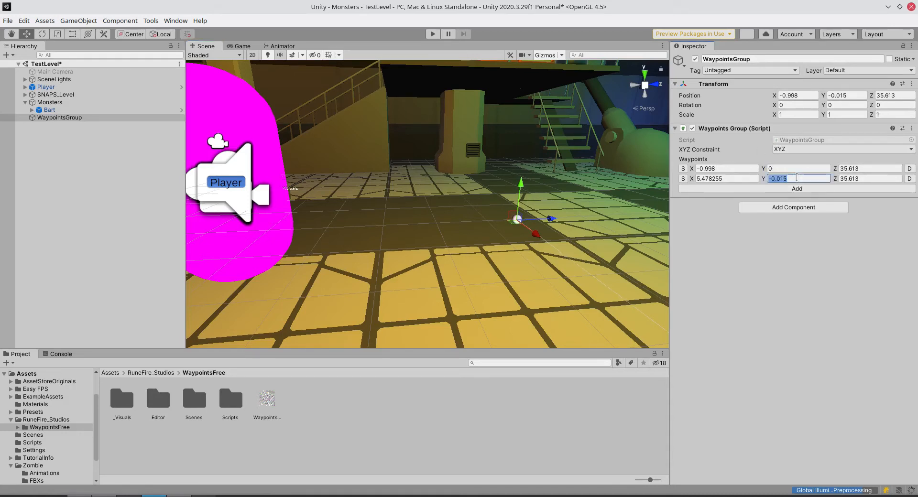
{"action": "type", "text": "0"}
{"action": "left_click", "coordinate": [434, 34]}
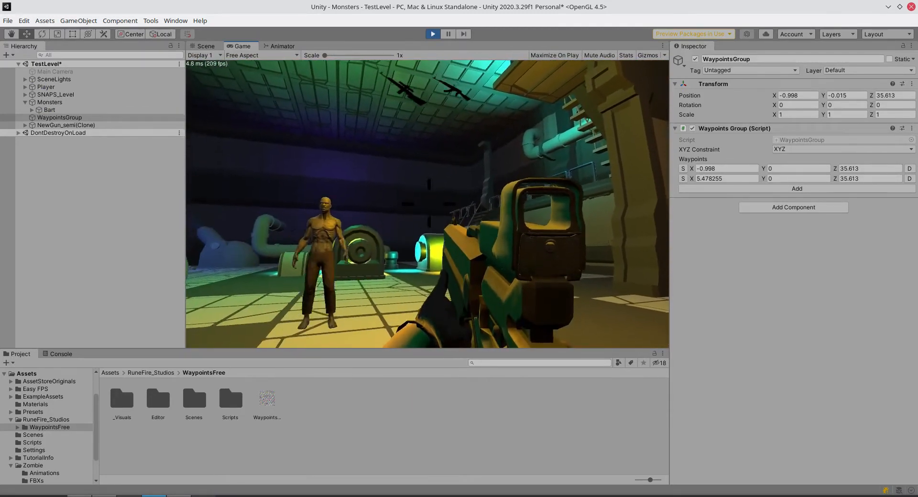
{"action": "key", "text": "Escape"}
{"action": "left_click", "coordinate": [434, 34]}
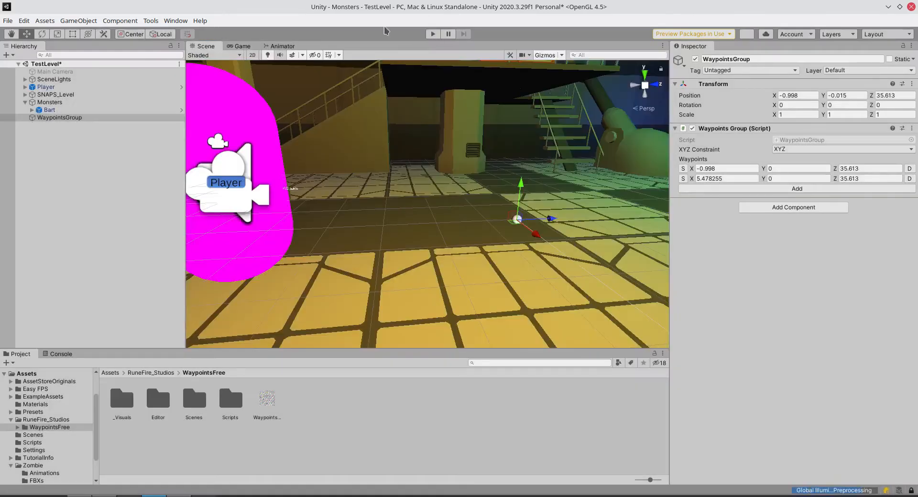
Set the XYZ Constraint of Bart's Waypoints Traveler to XYZ and play-test the patrol
{"action": "left_click", "coordinate": [49, 110]}
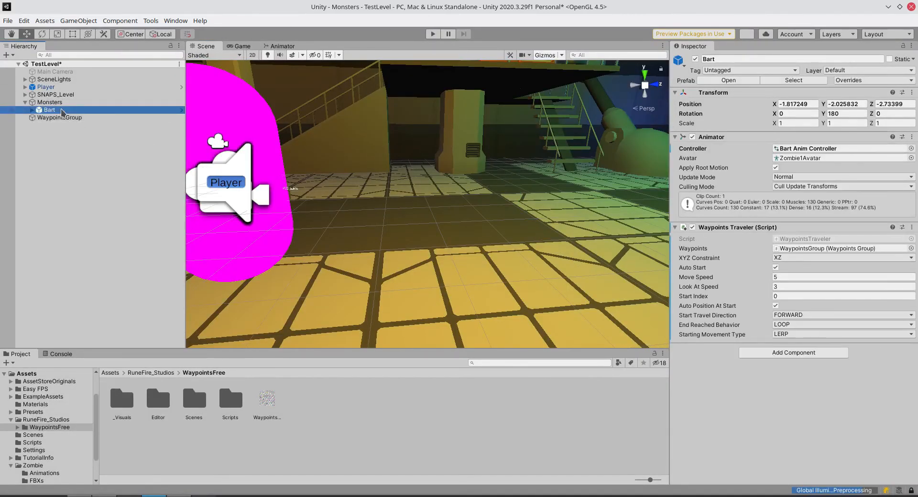
{"action": "left_click", "coordinate": [809, 259]}
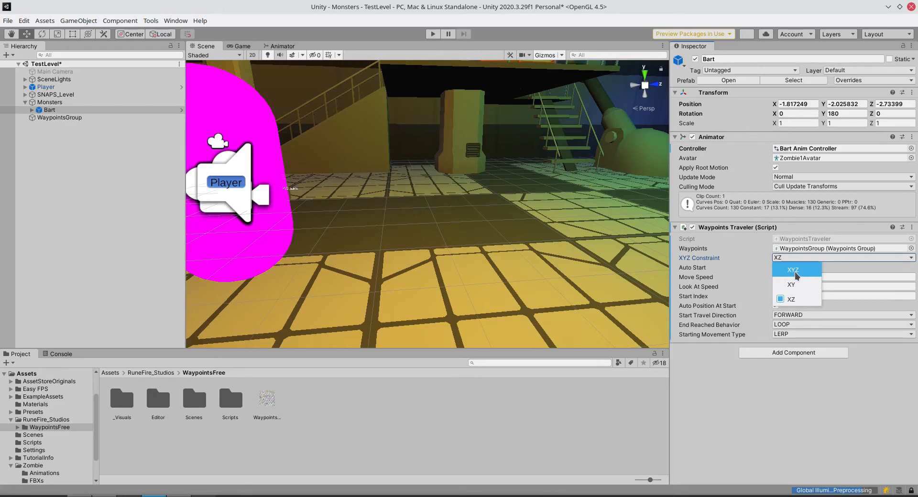
{"action": "left_click", "coordinate": [795, 271]}
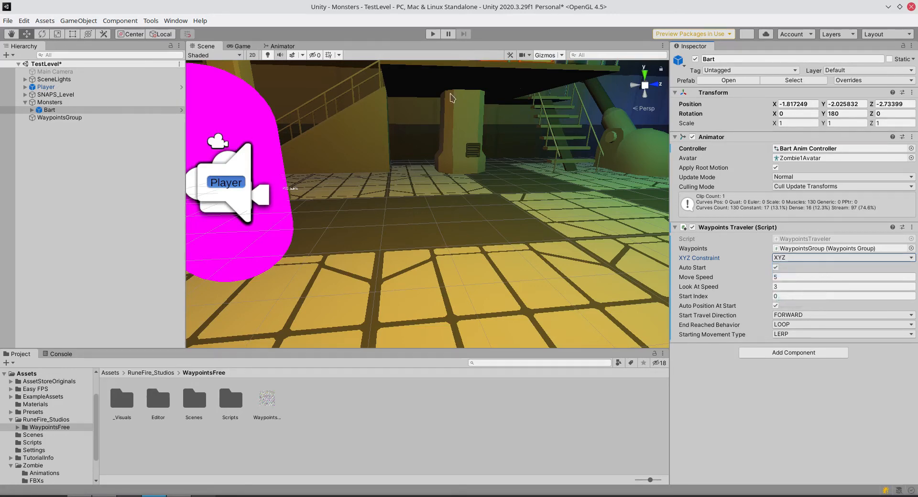
{"action": "left_click", "coordinate": [431, 34]}
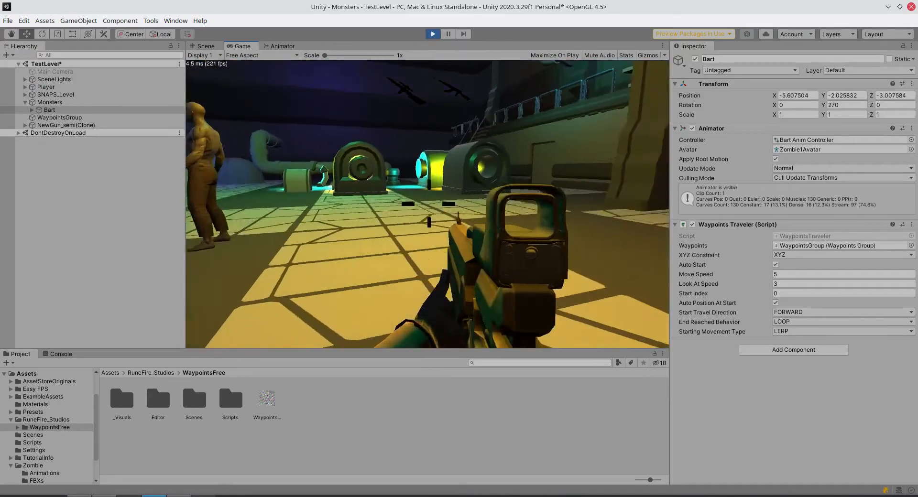
{"action": "left_click", "coordinate": [439, 34]}
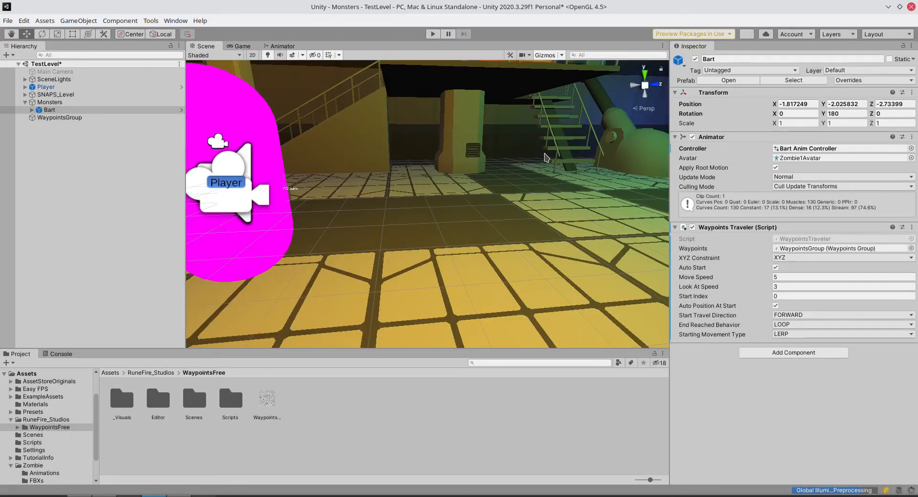
Set the Move Speed of Bart's Waypoints Traveler to 2 and play-test the patrol
{"action": "left_click", "coordinate": [782, 276]}
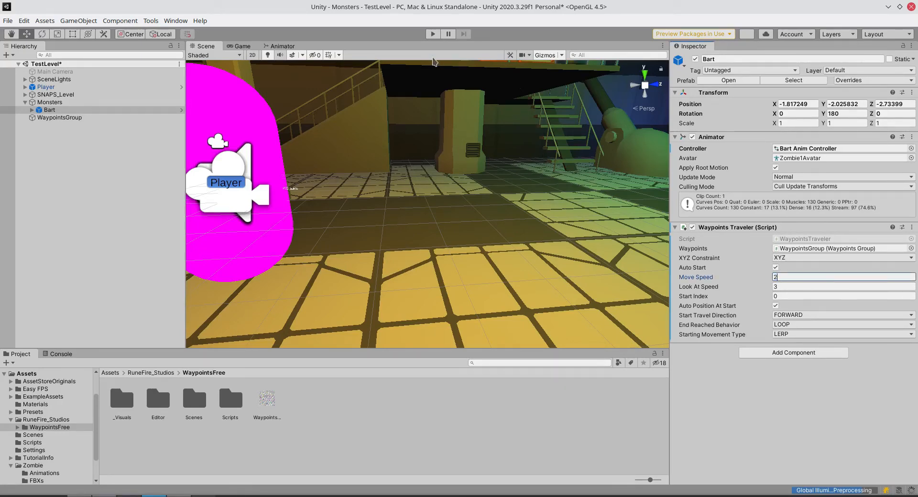
{"action": "left_click", "coordinate": [433, 34]}
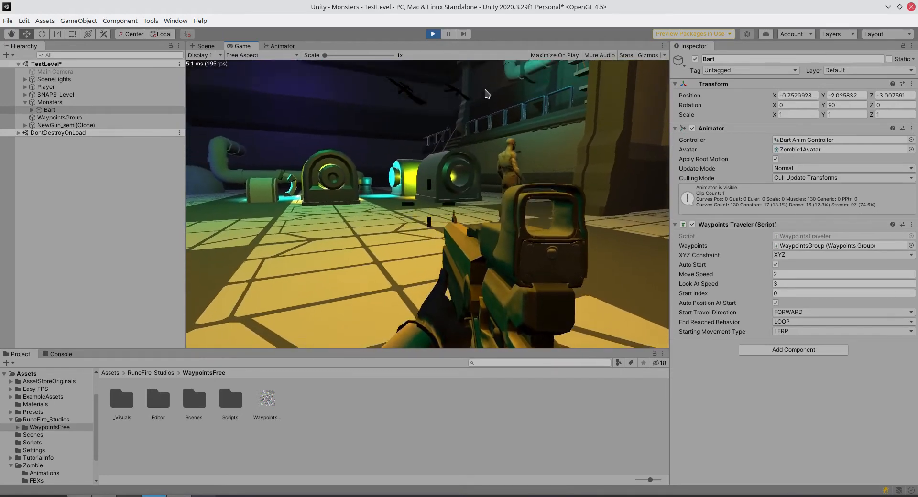
{"action": "left_click", "coordinate": [433, 35]}
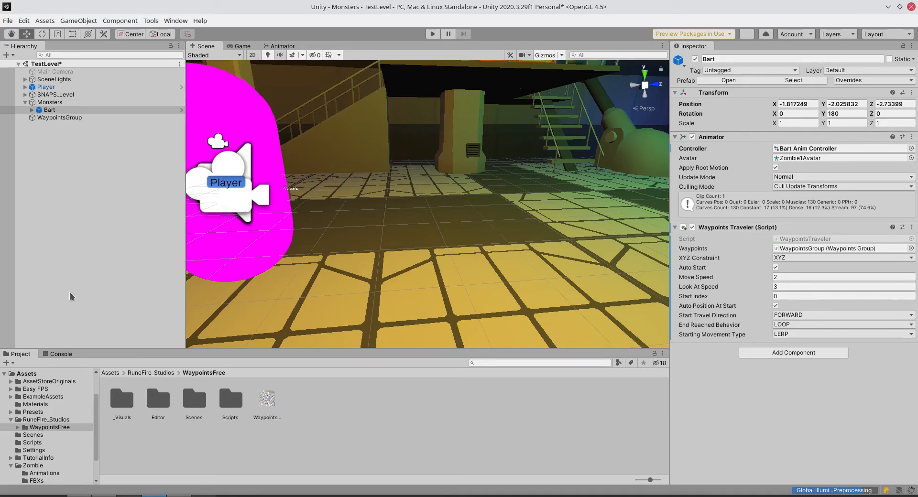
Rename the Zombie folder in Assets as Bart
{"action": "left_click", "coordinate": [113, 377]}
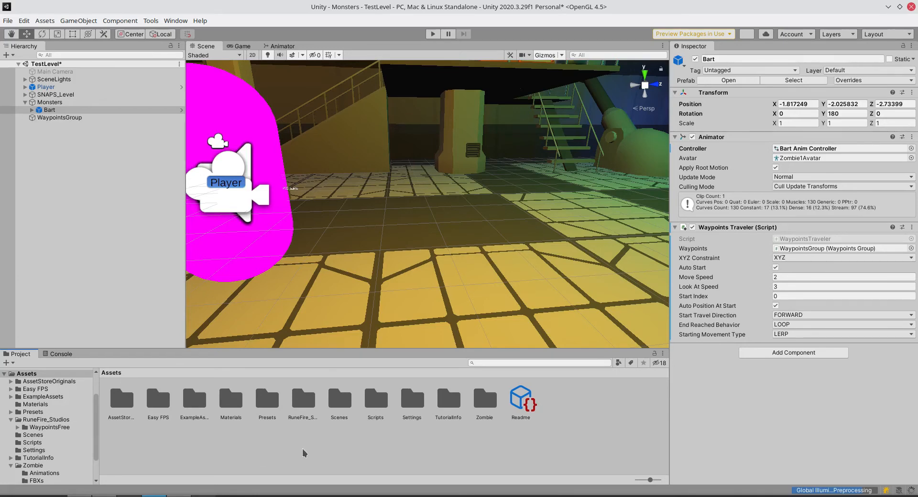
{"action": "double_click", "coordinate": [484, 401]}
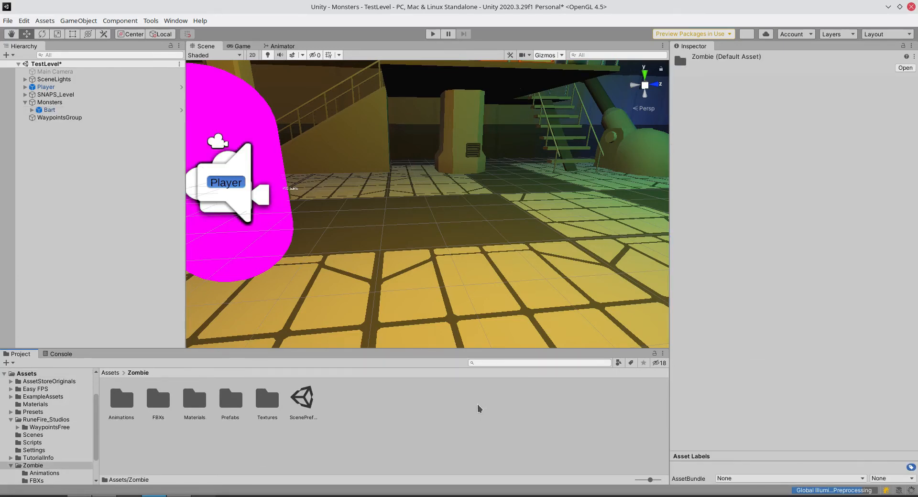
{"action": "left_click", "coordinate": [110, 373]}
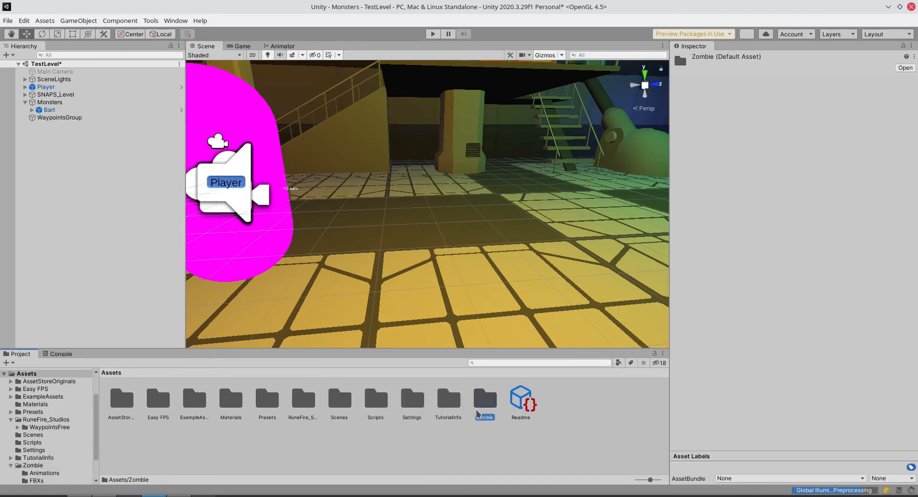
{"action": "right_click", "coordinate": [486, 409]}
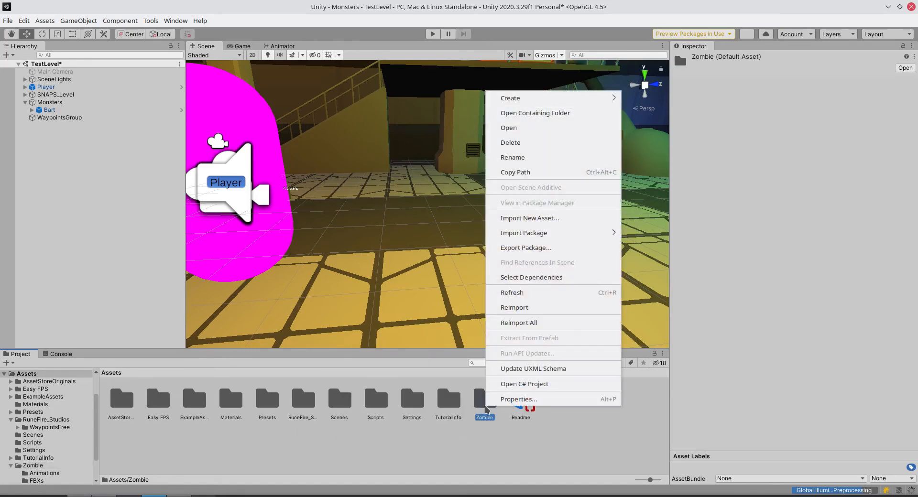
{"action": "left_click", "coordinate": [513, 157]}
{"action": "type", "text": "Bart"}
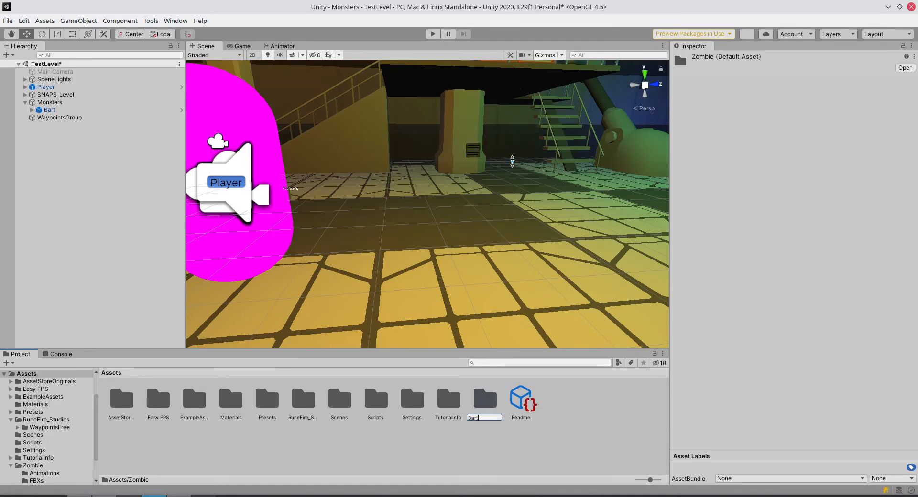
{"action": "key", "text": "Return"}
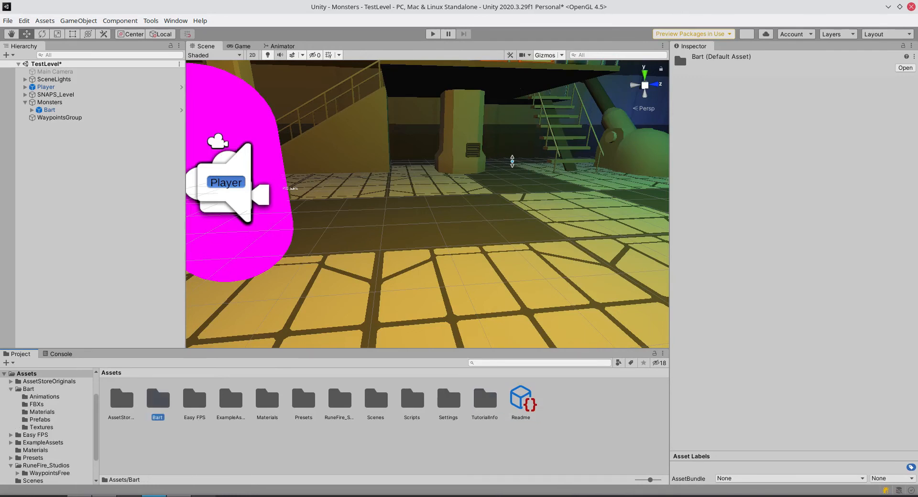
Create a folder named Monsters in Assets and move the Bart folder into it
{"action": "right_click", "coordinate": [159, 439]}
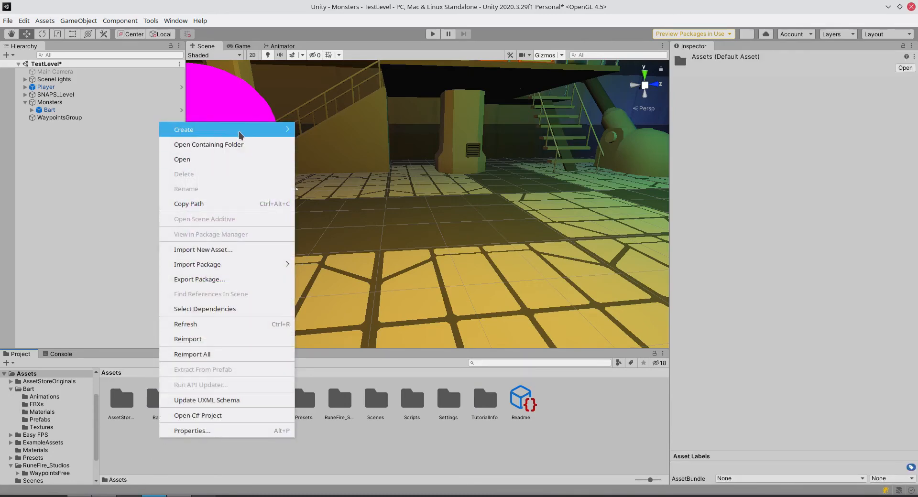
{"action": "mouse_move", "coordinate": [240, 135]}
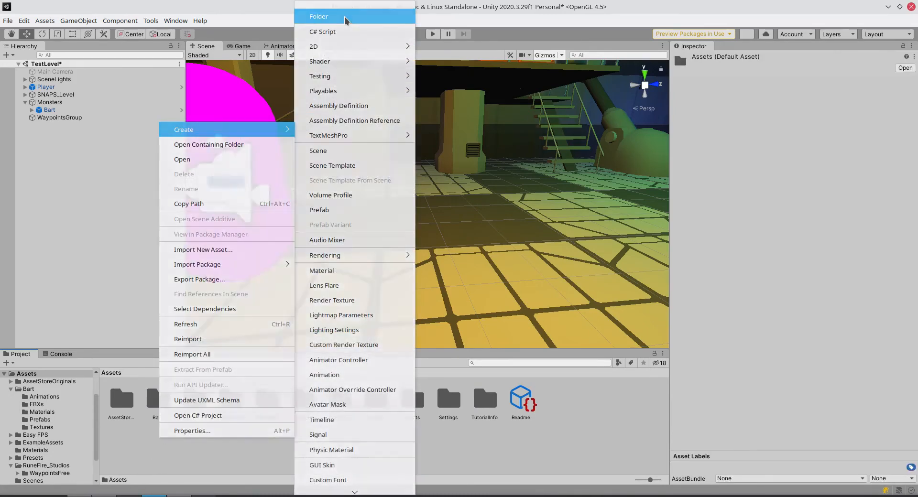
{"action": "left_click", "coordinate": [348, 18]}
{"action": "type", "text": "Monsters"}
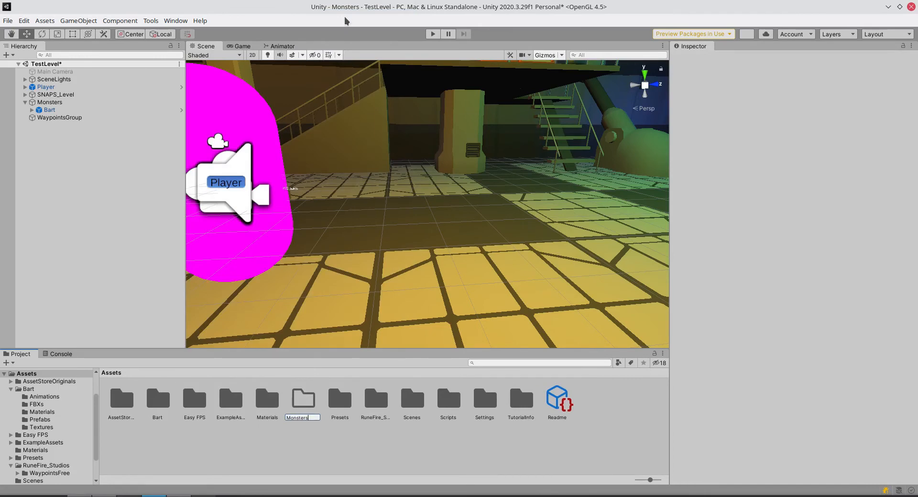
{"action": "key", "text": "Return"}
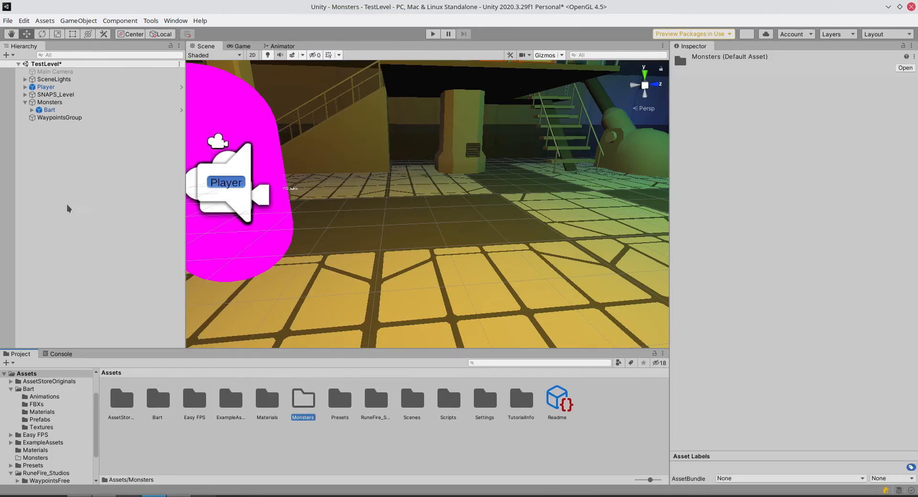
{"action": "left_click_drag", "start_coordinate": [157, 403], "coordinate": [302, 404]}
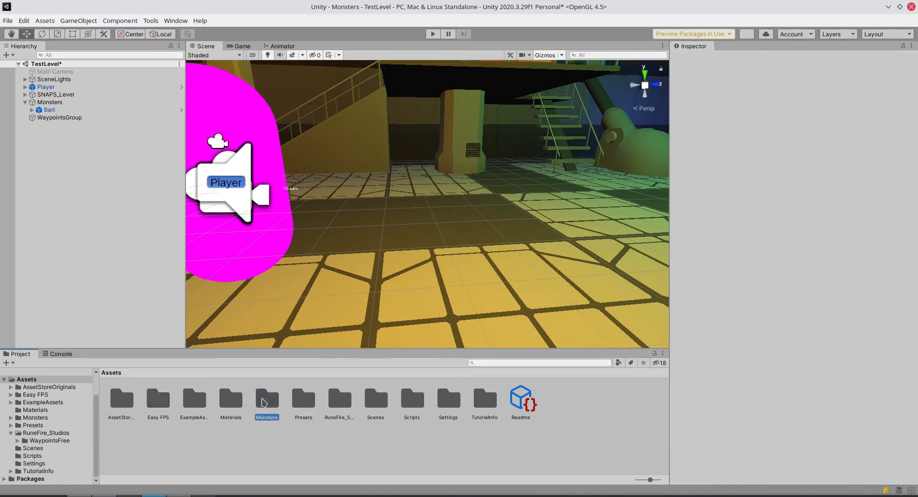
Open the Bart Anim Controller from the Animations folder in Monsters/Bart
{"action": "double_click", "coordinate": [264, 401]}
{"action": "double_click", "coordinate": [122, 400]}
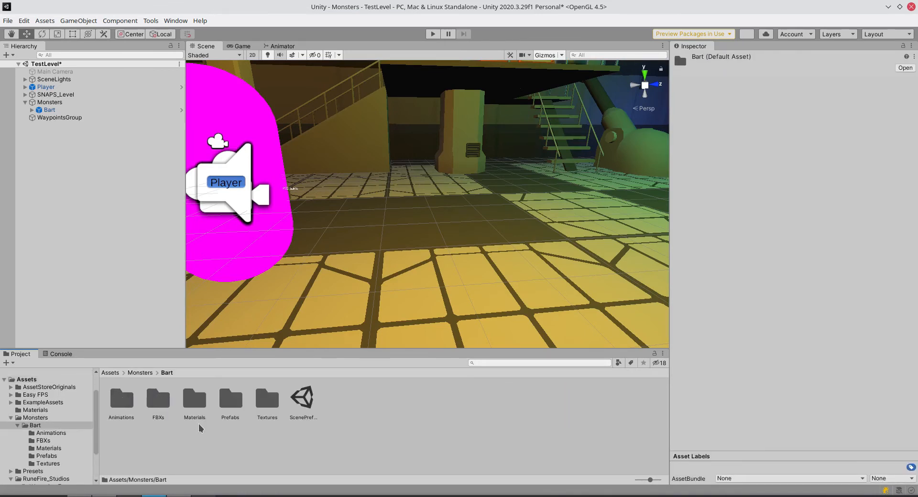
{"action": "double_click", "coordinate": [235, 414]}
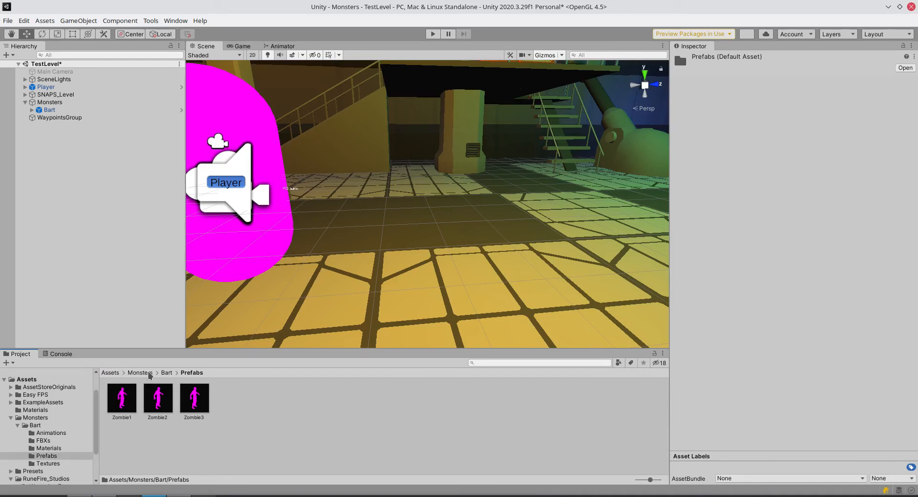
{"action": "left_click", "coordinate": [168, 373]}
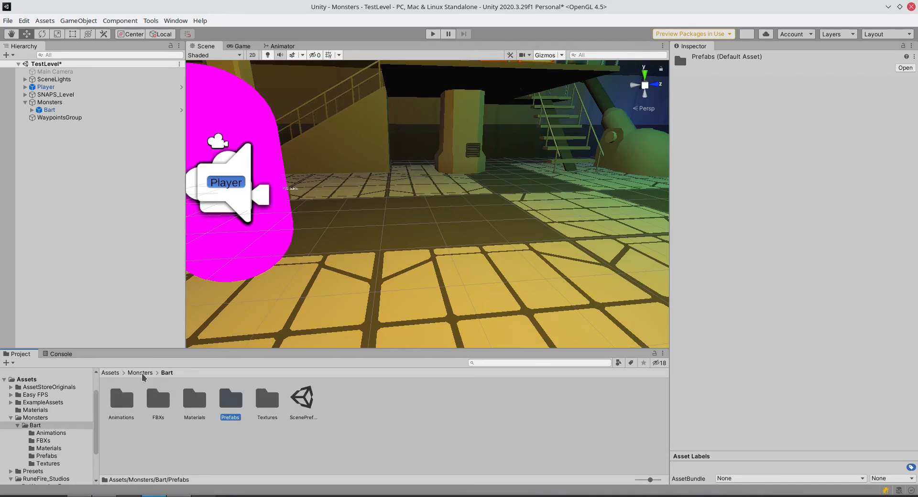
{"action": "double_click", "coordinate": [130, 402]}
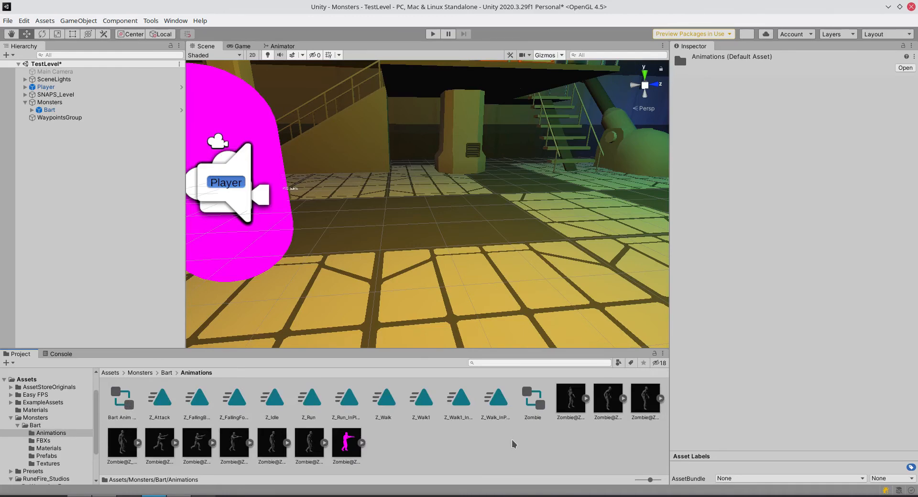
{"action": "double_click", "coordinate": [123, 401]}
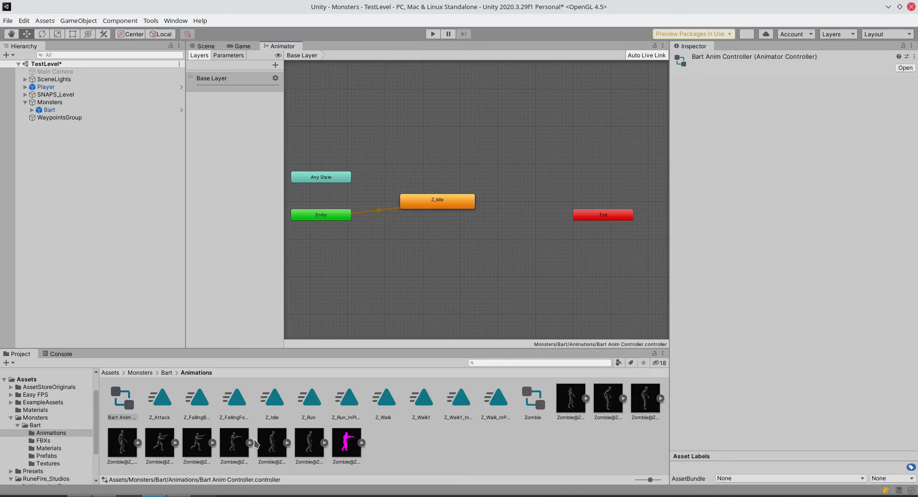
Compare the walk animation clips and add Z_Walk as a state below Z_Idle in the Bart Anim Controller
{"action": "left_click", "coordinate": [420, 407]}
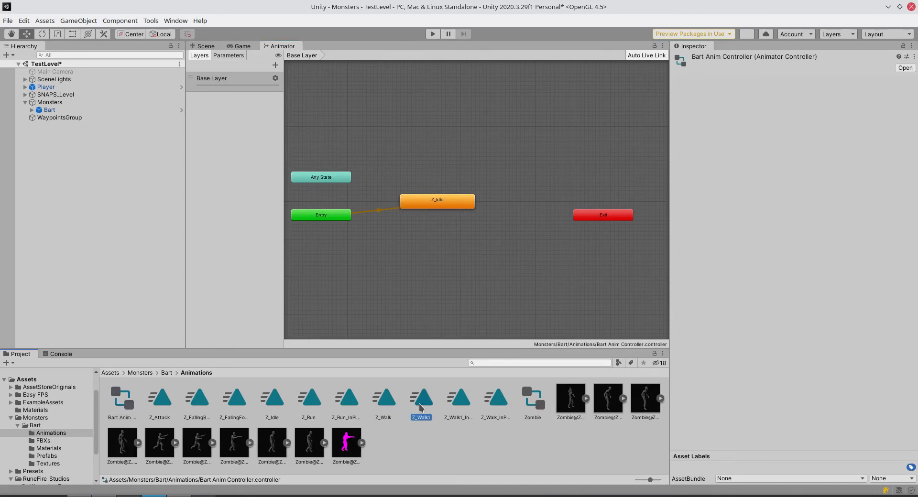
{"action": "left_click", "coordinate": [383, 407]}
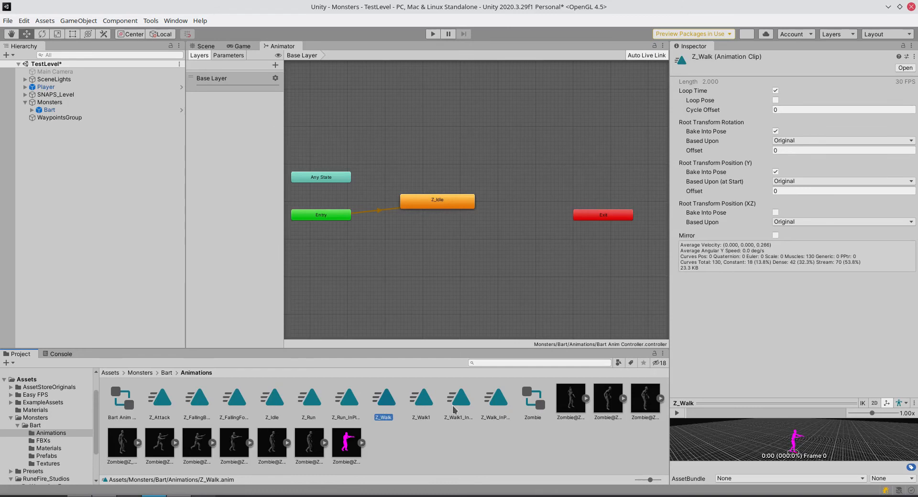
{"action": "left_click", "coordinate": [427, 405]}
{"action": "left_click", "coordinate": [461, 404]}
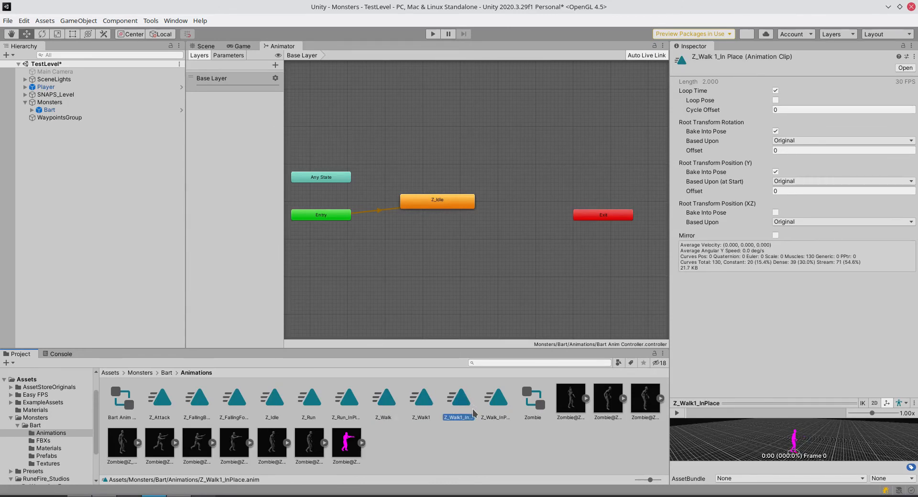
{"action": "left_click", "coordinate": [423, 410]}
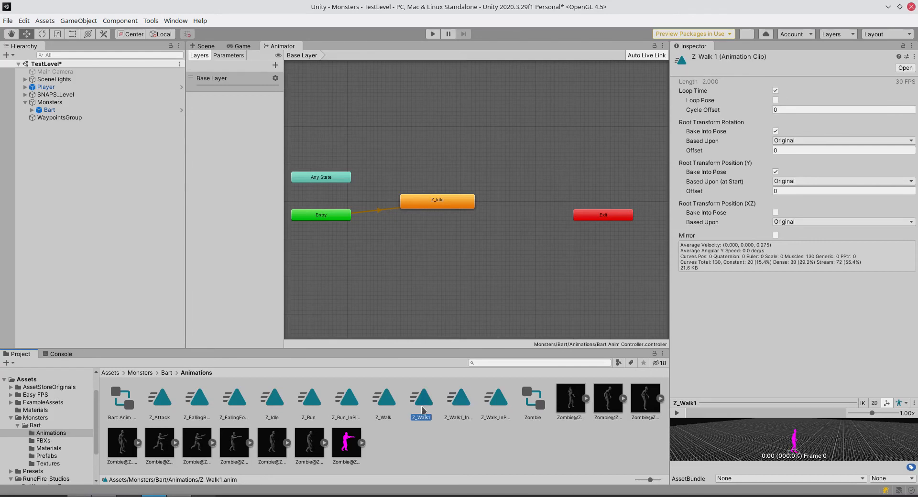
{"action": "left_click", "coordinate": [392, 408]}
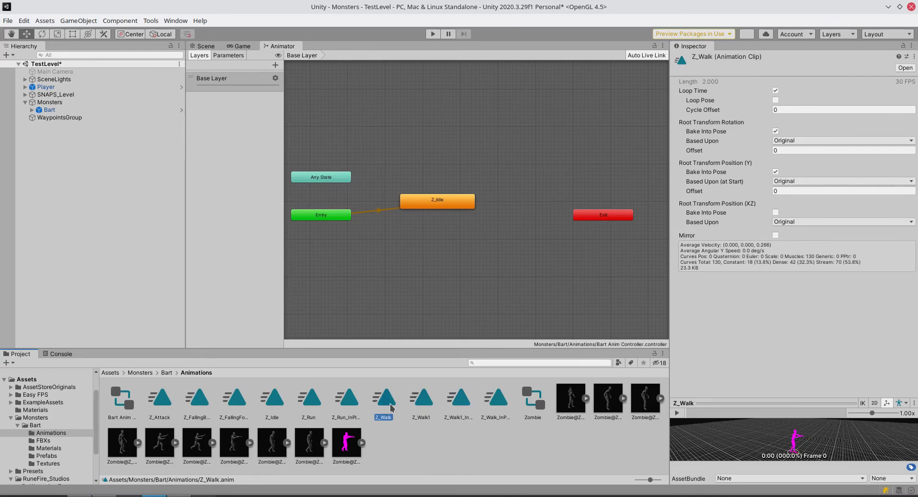
{"action": "left_click_drag", "start_coordinate": [386, 407], "coordinate": [428, 229]}
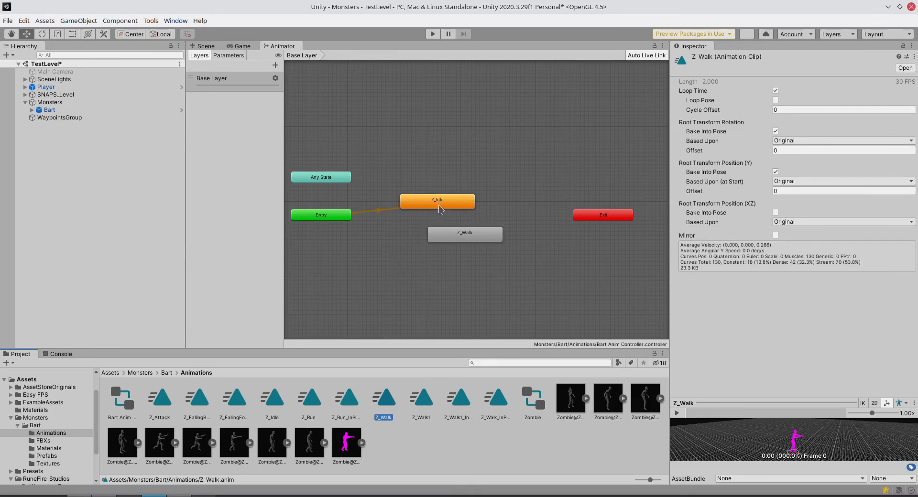
Delete the Z_Idle state and move the Z_Walk state into line with Entry
{"action": "left_click", "coordinate": [440, 209]}
{"action": "right_click", "coordinate": [439, 207]}
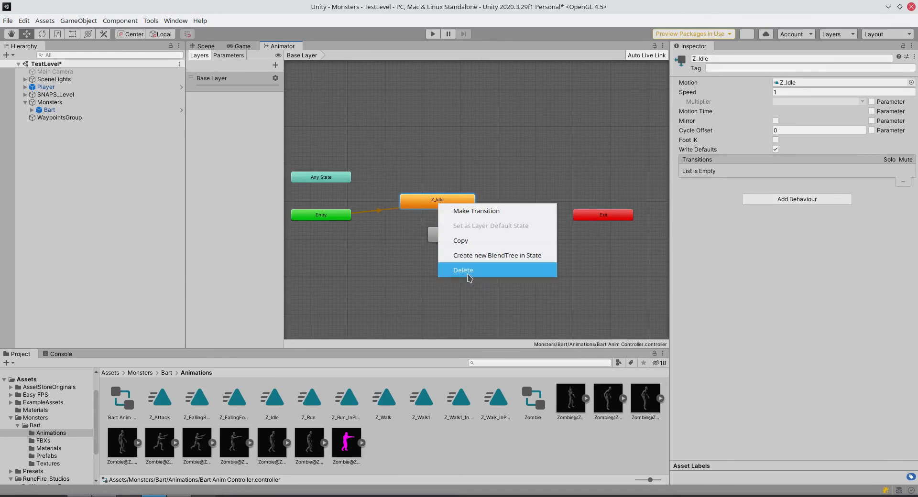
{"action": "left_click", "coordinate": [466, 270]}
{"action": "left_click", "coordinate": [454, 231]}
{"action": "left_click_drag", "start_coordinate": [454, 231], "coordinate": [432, 217]}
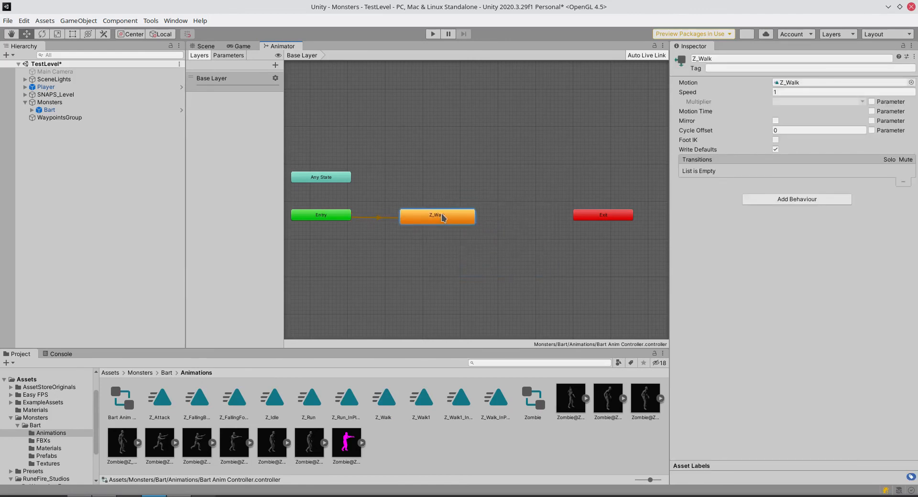
Return to the scene and play-test the level to check Bart's walk animation along the waypoints, ending the test
{"action": "left_click", "coordinate": [203, 46]}
{"action": "left_click", "coordinate": [435, 35]}
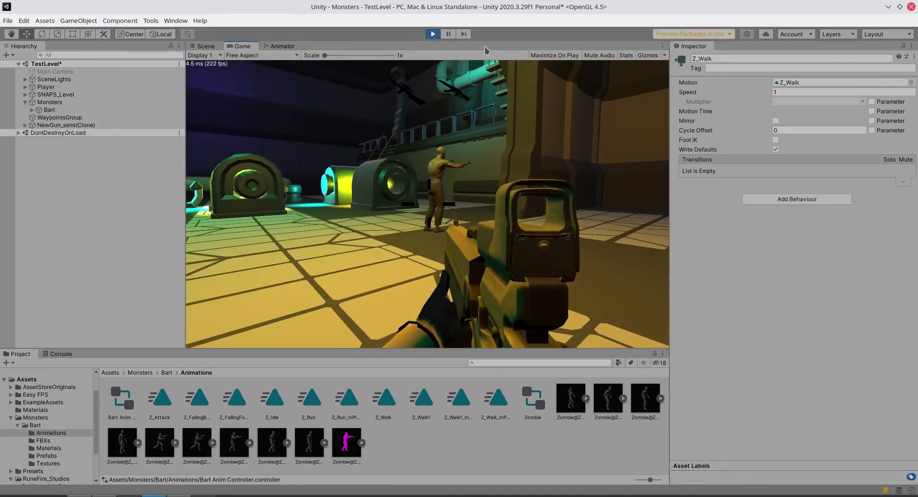
{"action": "left_click", "coordinate": [433, 33]}
Set the Move Speed of Bart's Waypoints Traveler to 1 and run a play test to check the walking pace
{"action": "left_click", "coordinate": [49, 110]}
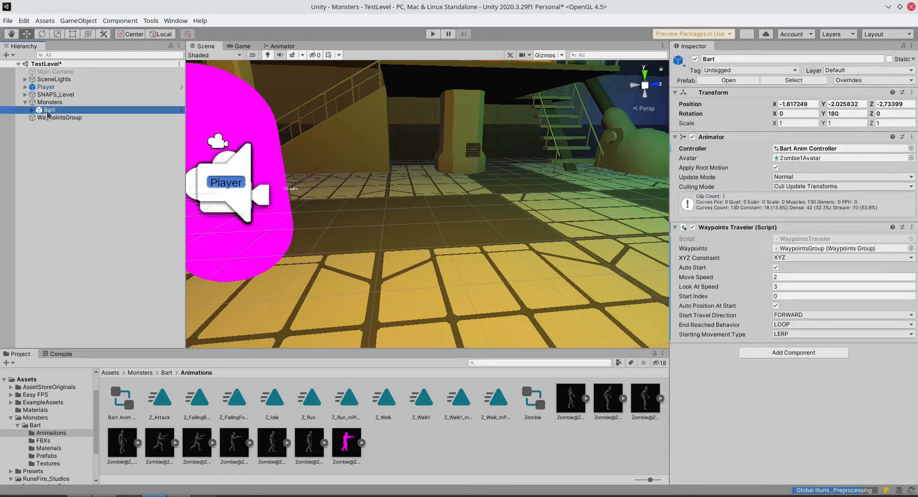
{"action": "left_click", "coordinate": [782, 277]}
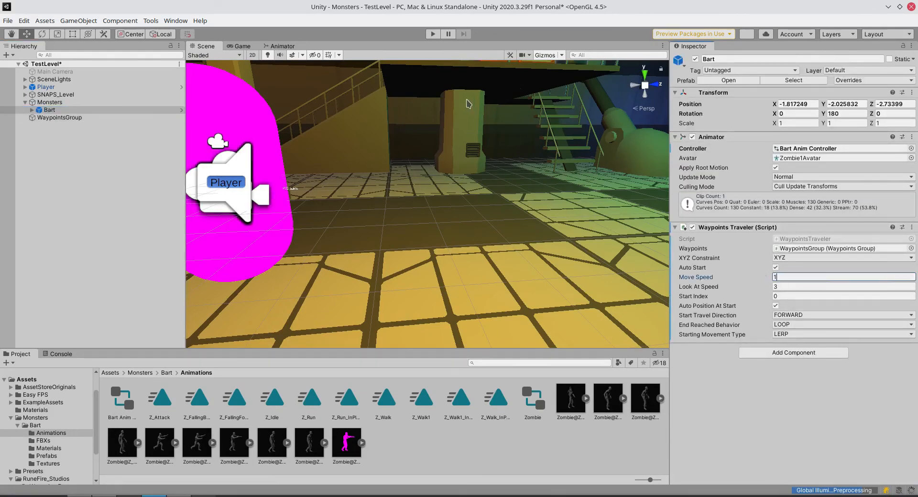
{"action": "left_click", "coordinate": [433, 34]}
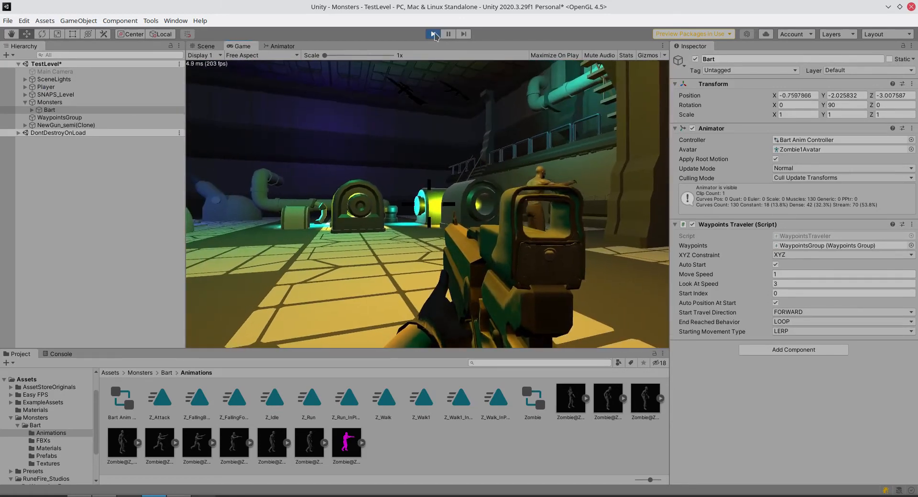
{"action": "left_click", "coordinate": [434, 34]}
Set Bart's Waypoints Traveler Move Speed to 0.5 and play-test the patrol, ending the test
{"action": "left_click", "coordinate": [775, 278]}
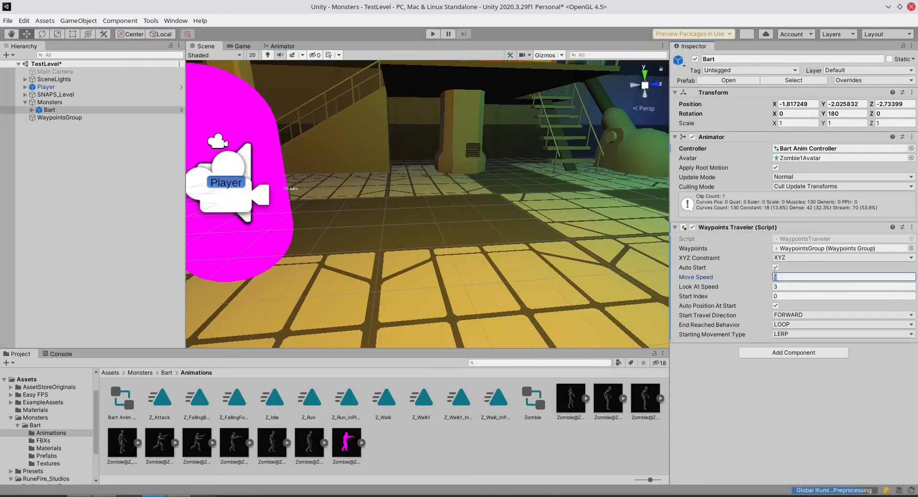
{"action": "type", "text": "0.5"}
{"action": "left_click", "coordinate": [433, 34]}
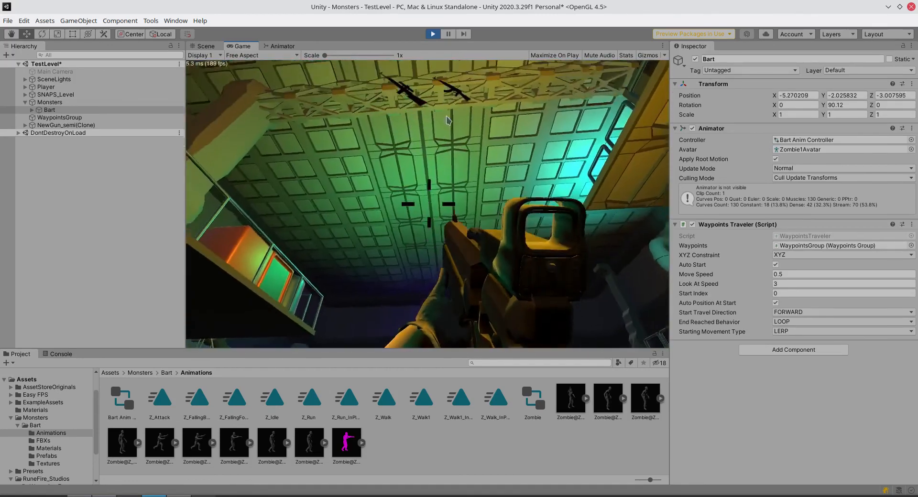
{"action": "left_click", "coordinate": [433, 36]}
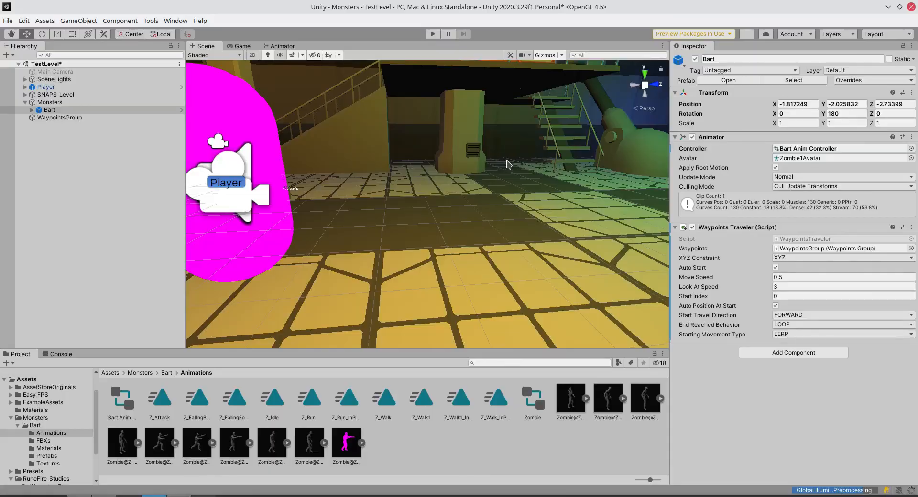